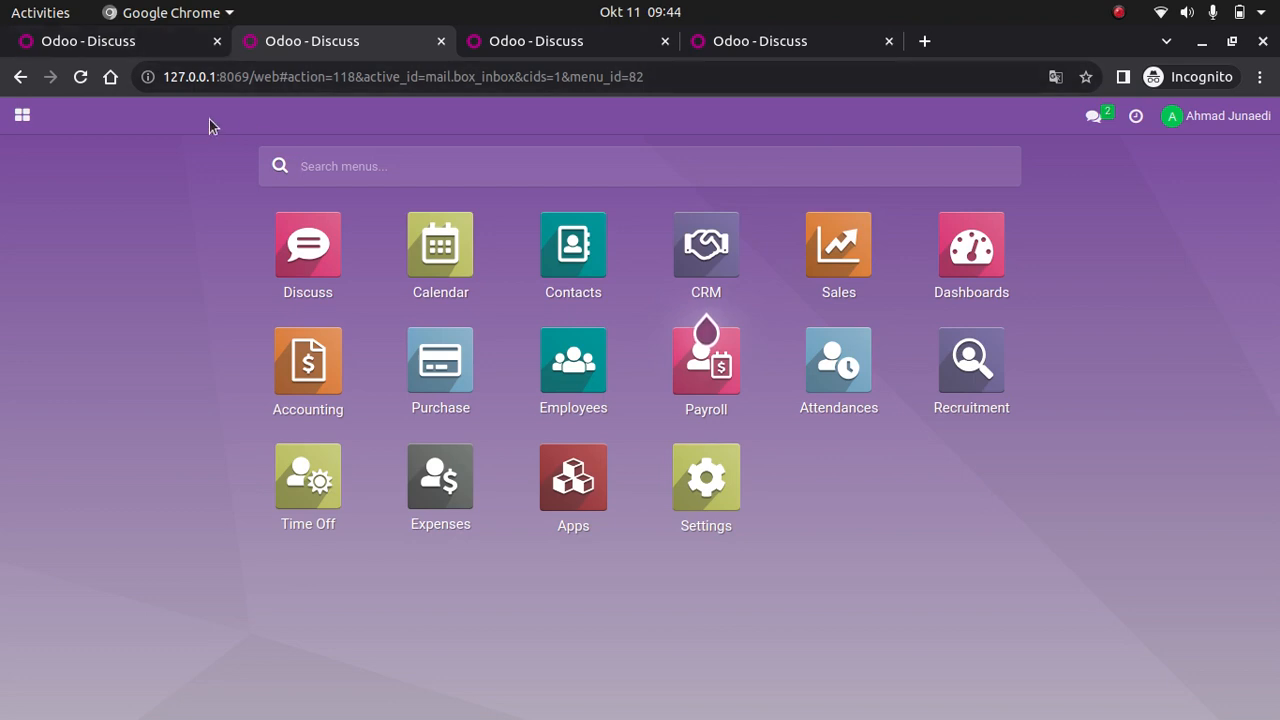
In the administrator's session, open the user management list in Settings and the record of the second listed user.
mouse_move(153, 55)
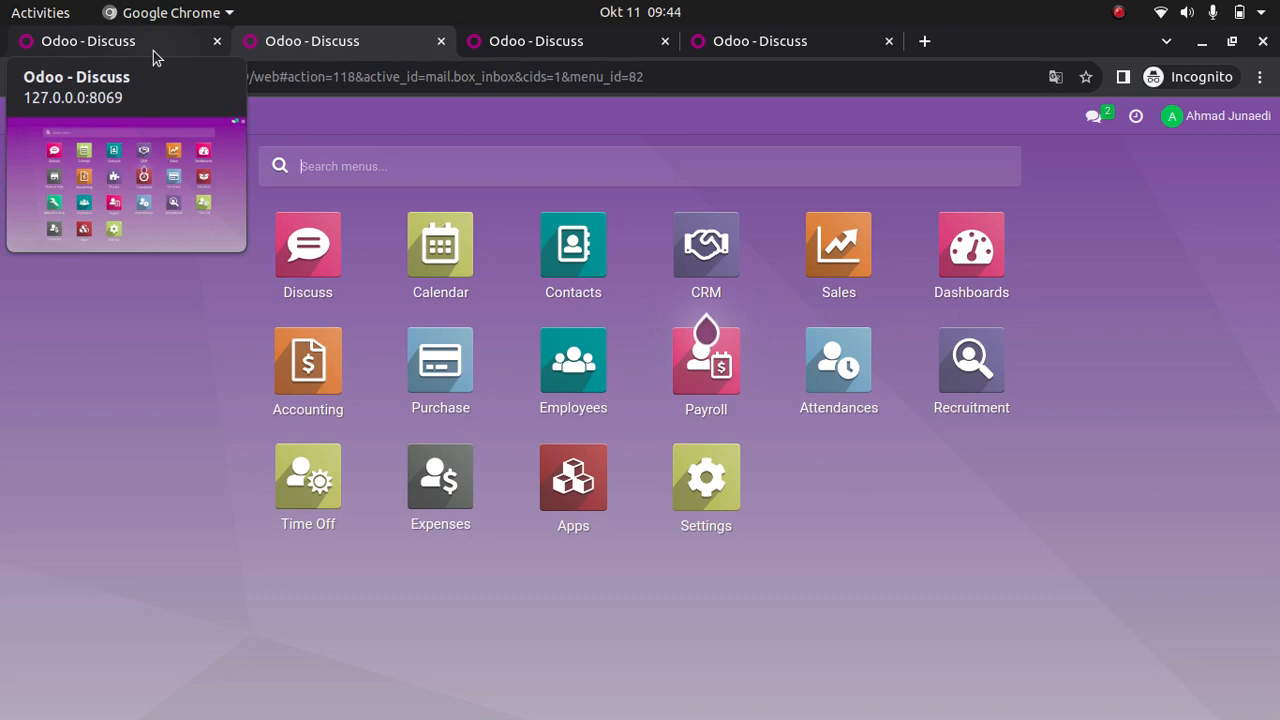
left_click(153, 55)
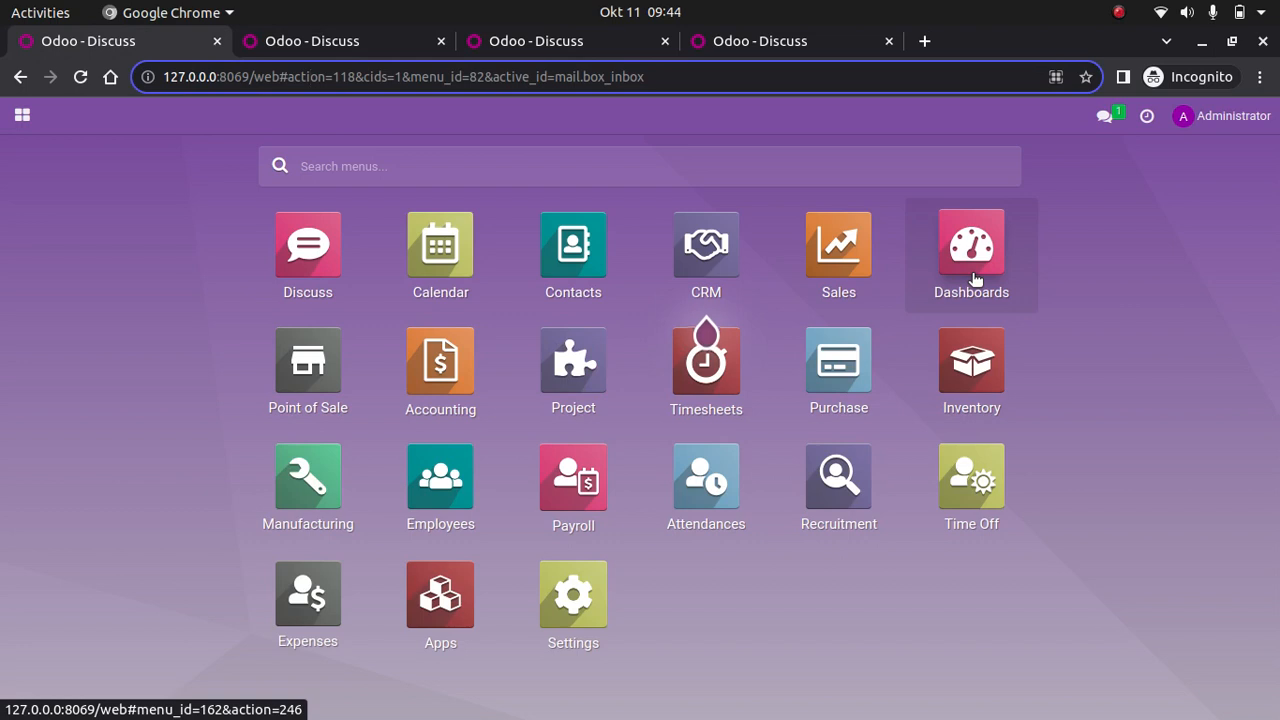
left_click(584, 609)
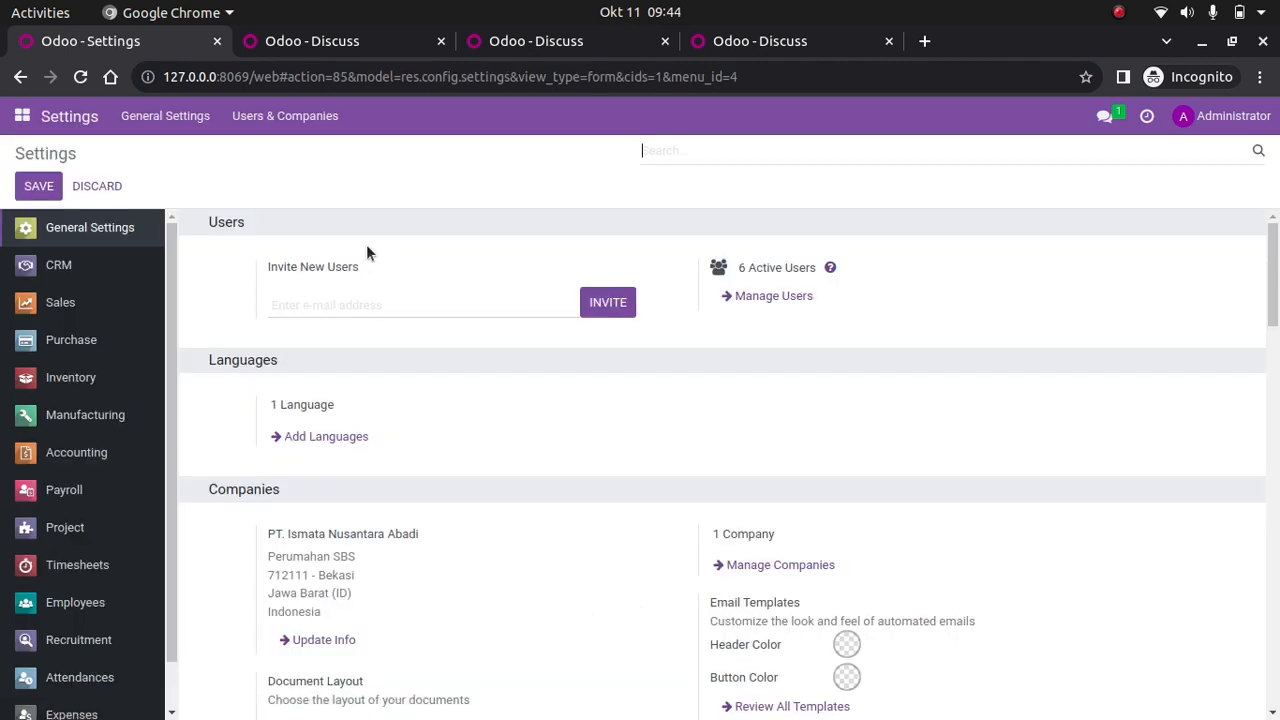
left_click(300, 124)
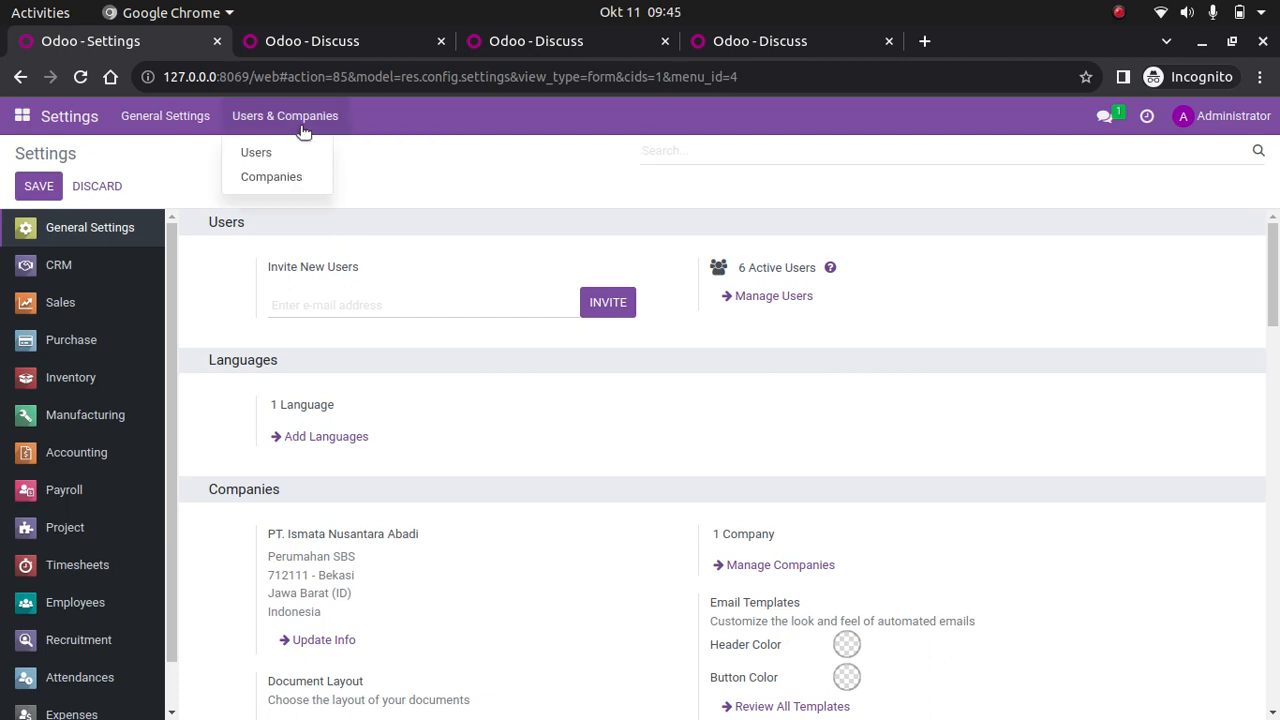
left_click(260, 157)
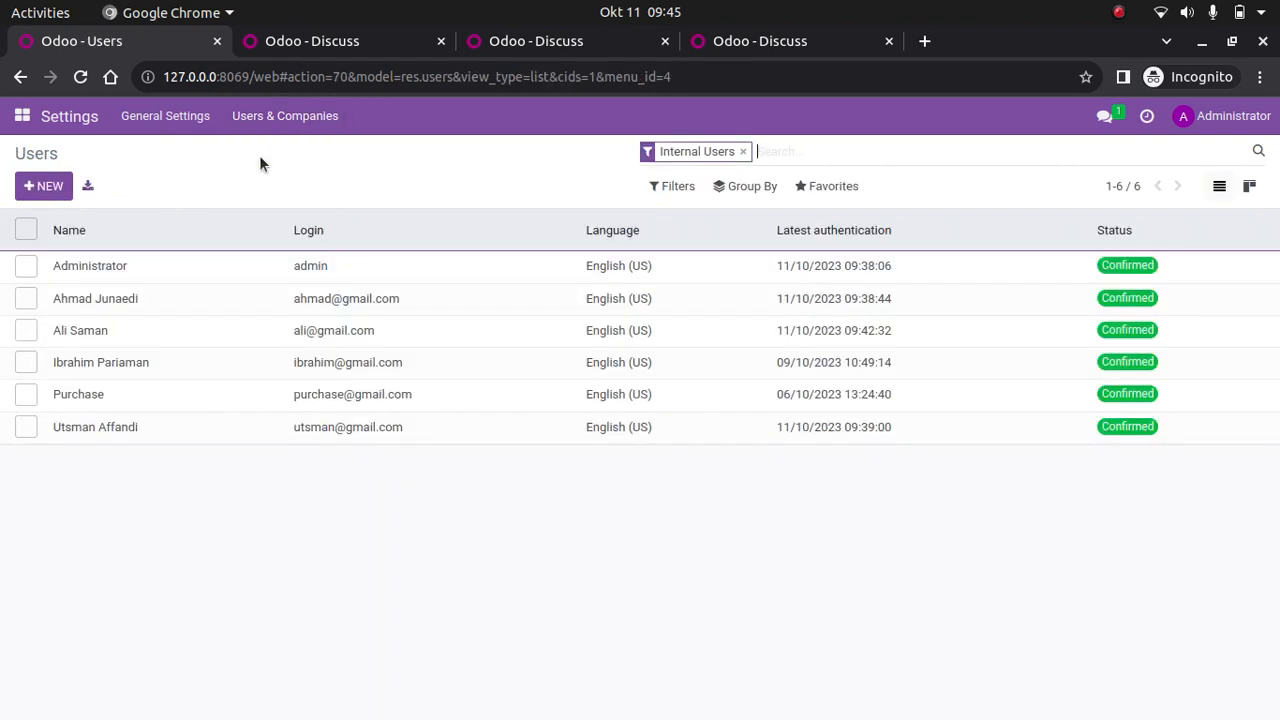
left_click(129, 306)
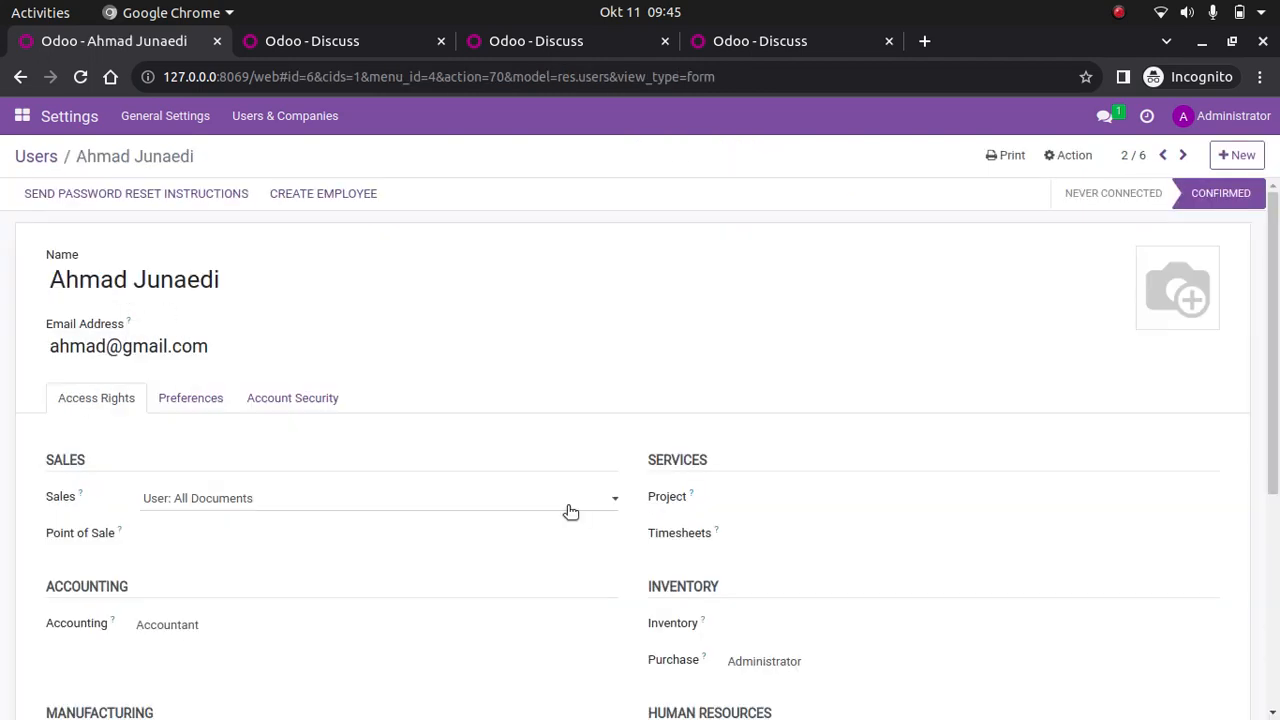
Set the user's Timesheets access right under Services to Administrator.
scroll(570, 512, "down", 3)
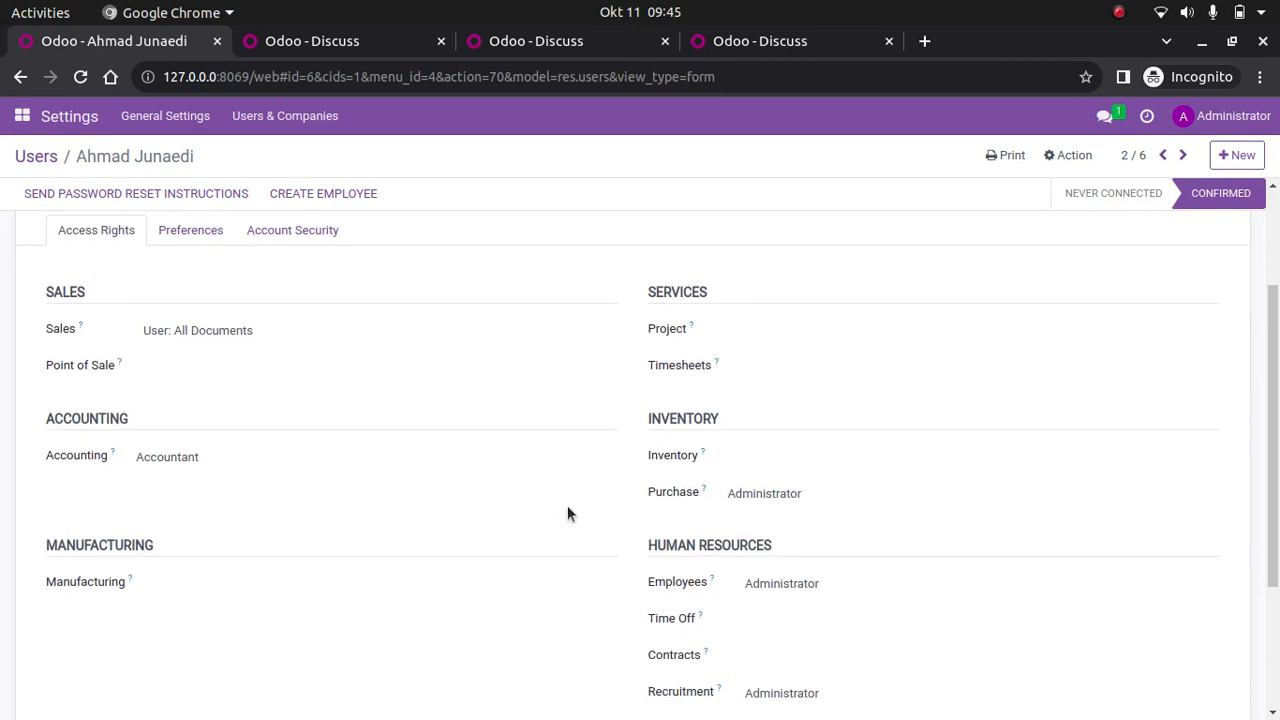
left_click(790, 375)
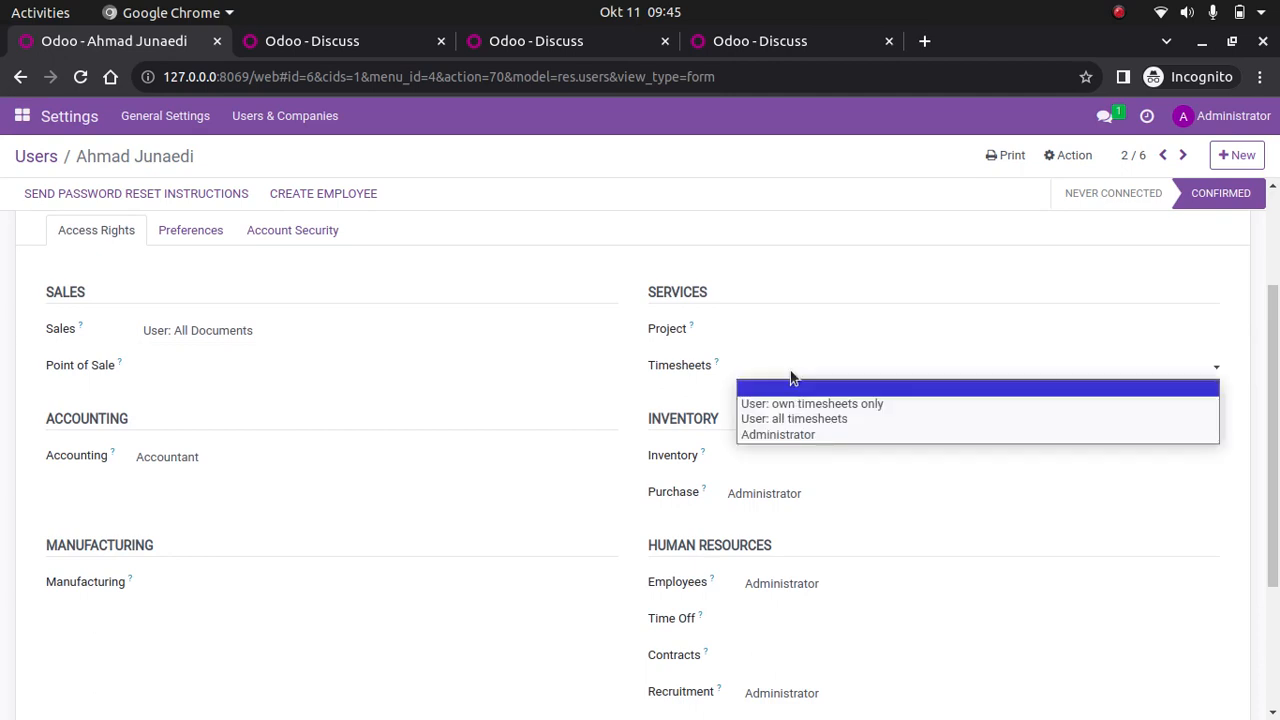
left_click(803, 438)
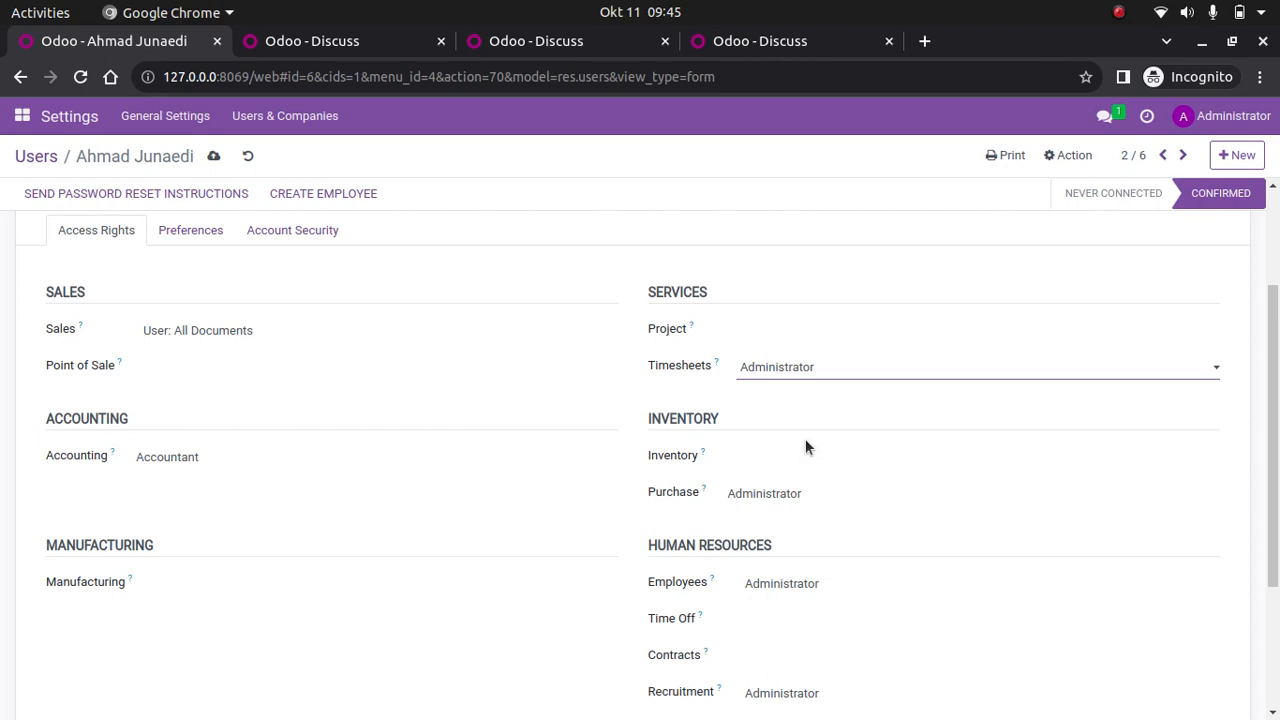
Set the user's Human Resources access rights for Employees, Contracts, Time Off and Recruitment to Administrator.
left_click(811, 588)
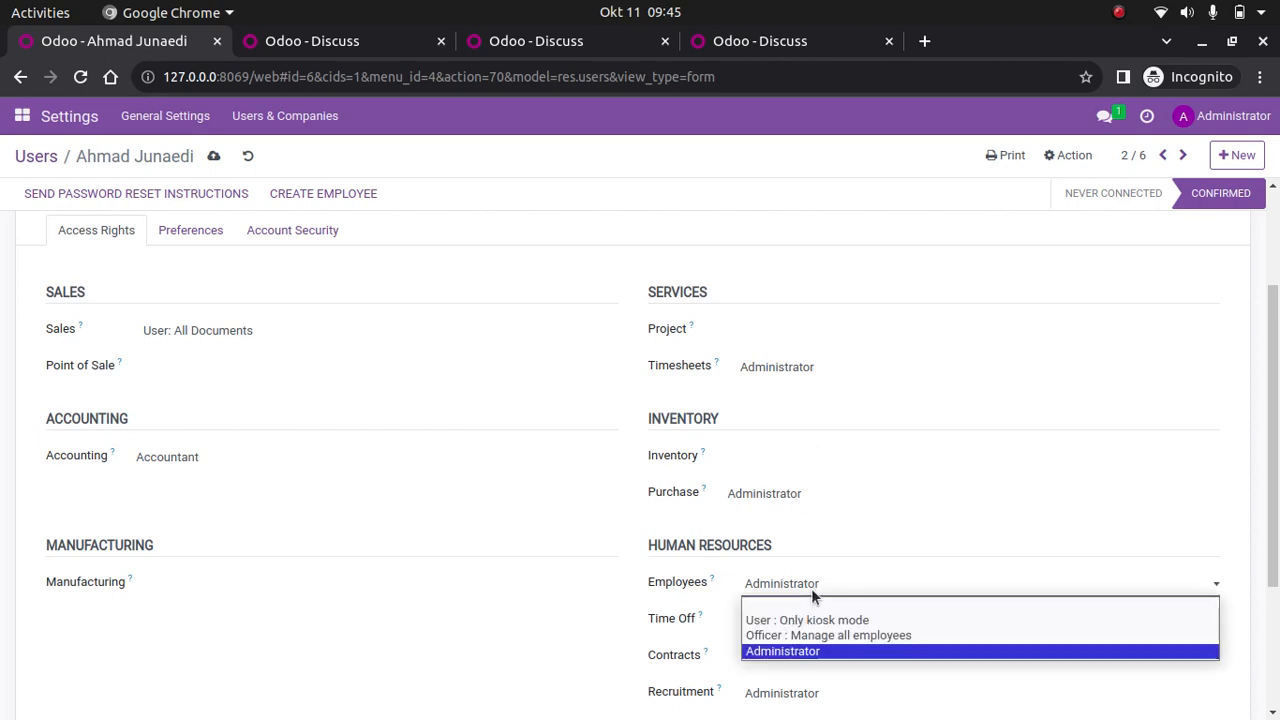
left_click(796, 651)
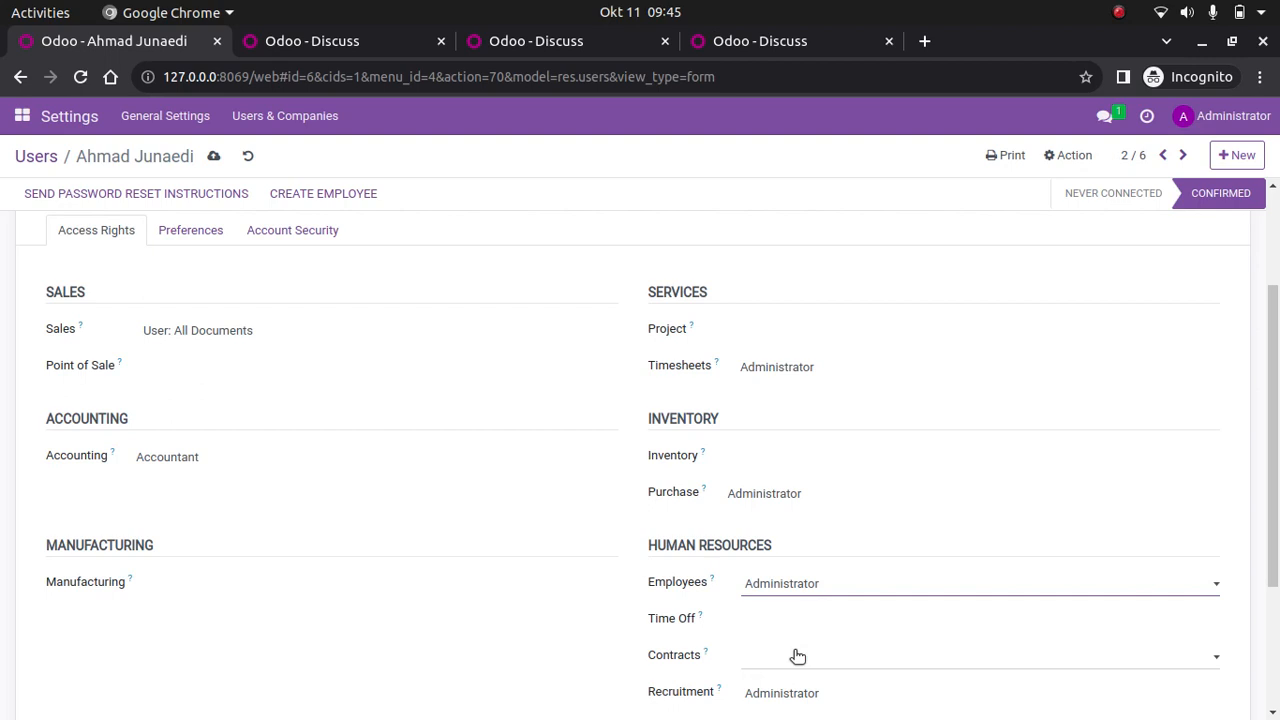
left_click(790, 646)
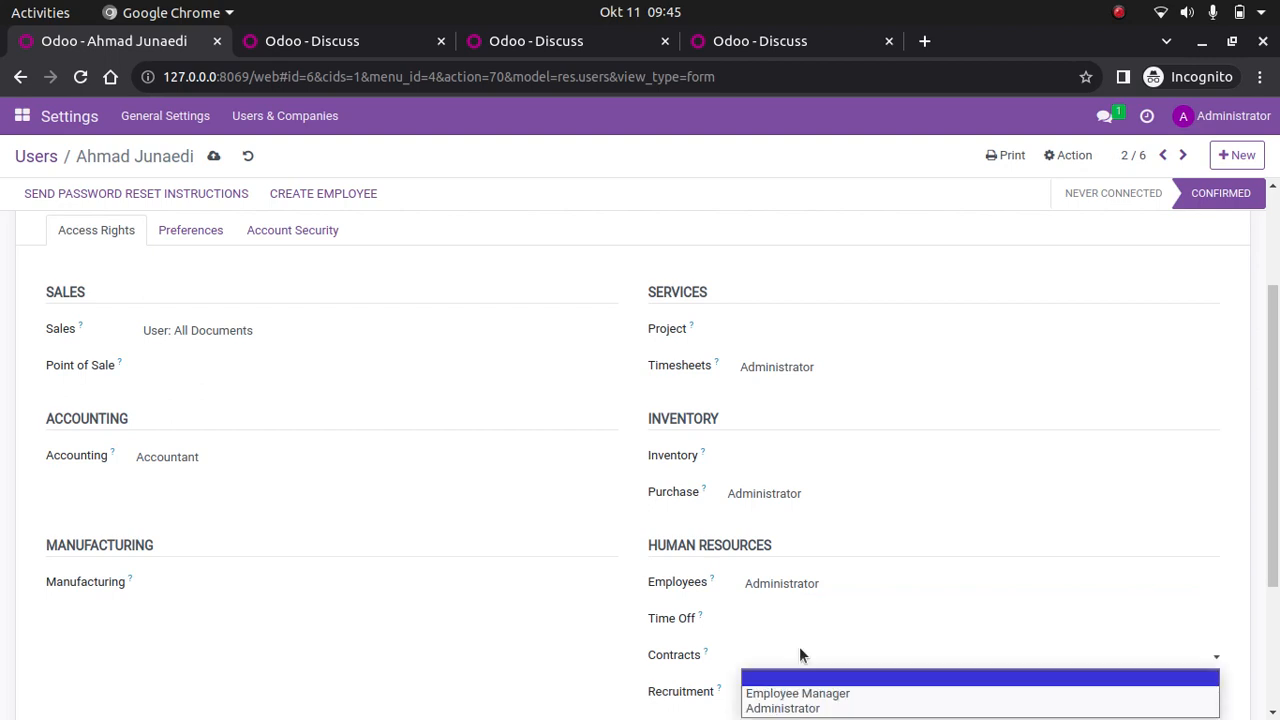
left_click(787, 706)
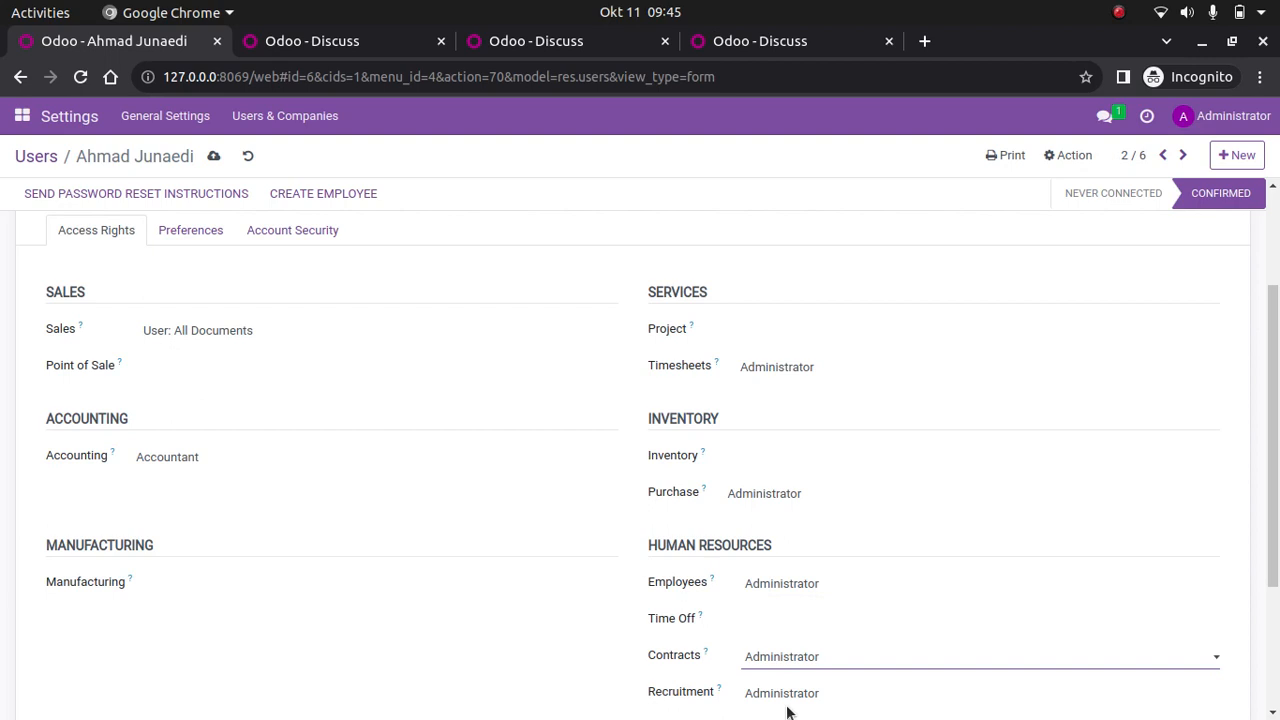
left_click(813, 618)
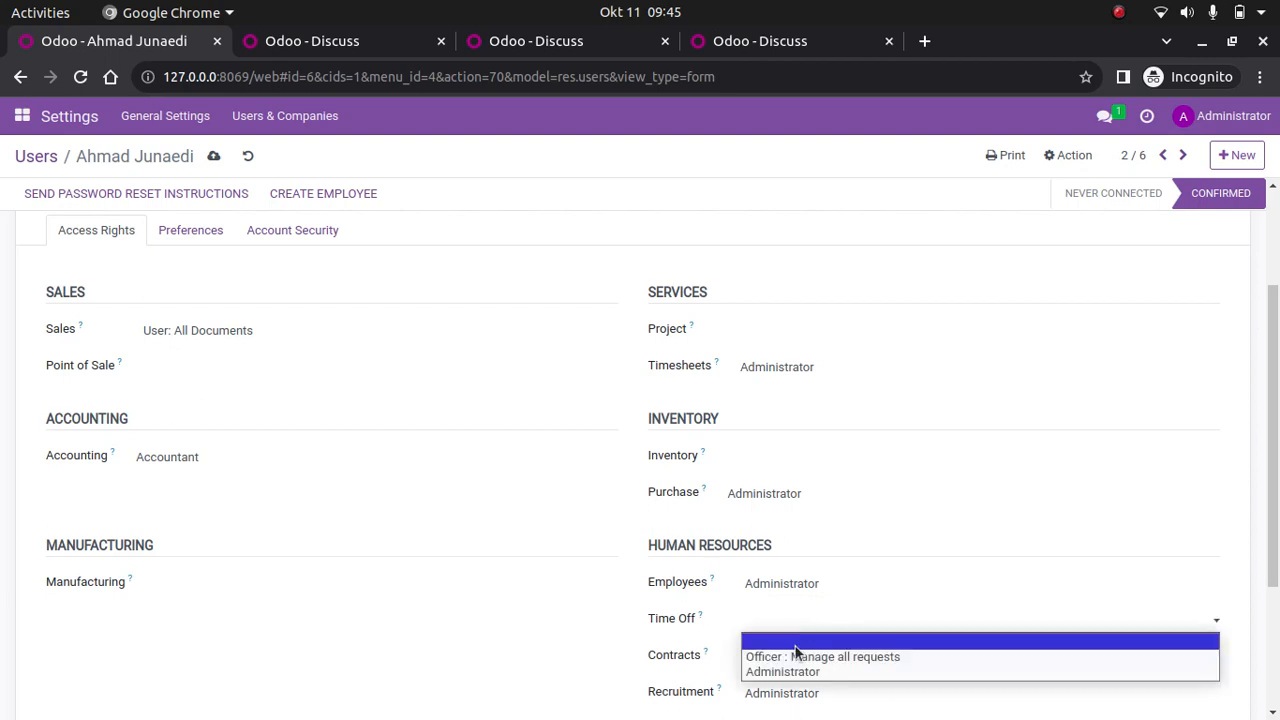
left_click(788, 672)
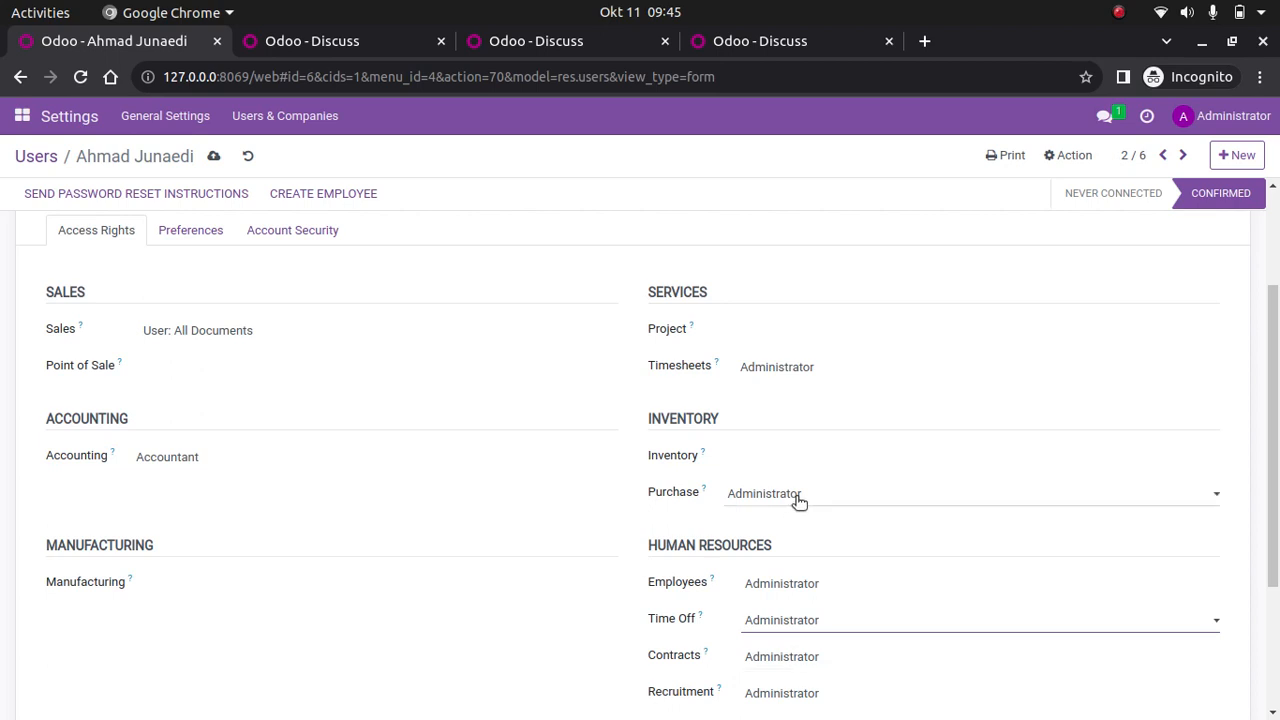
left_click(805, 690)
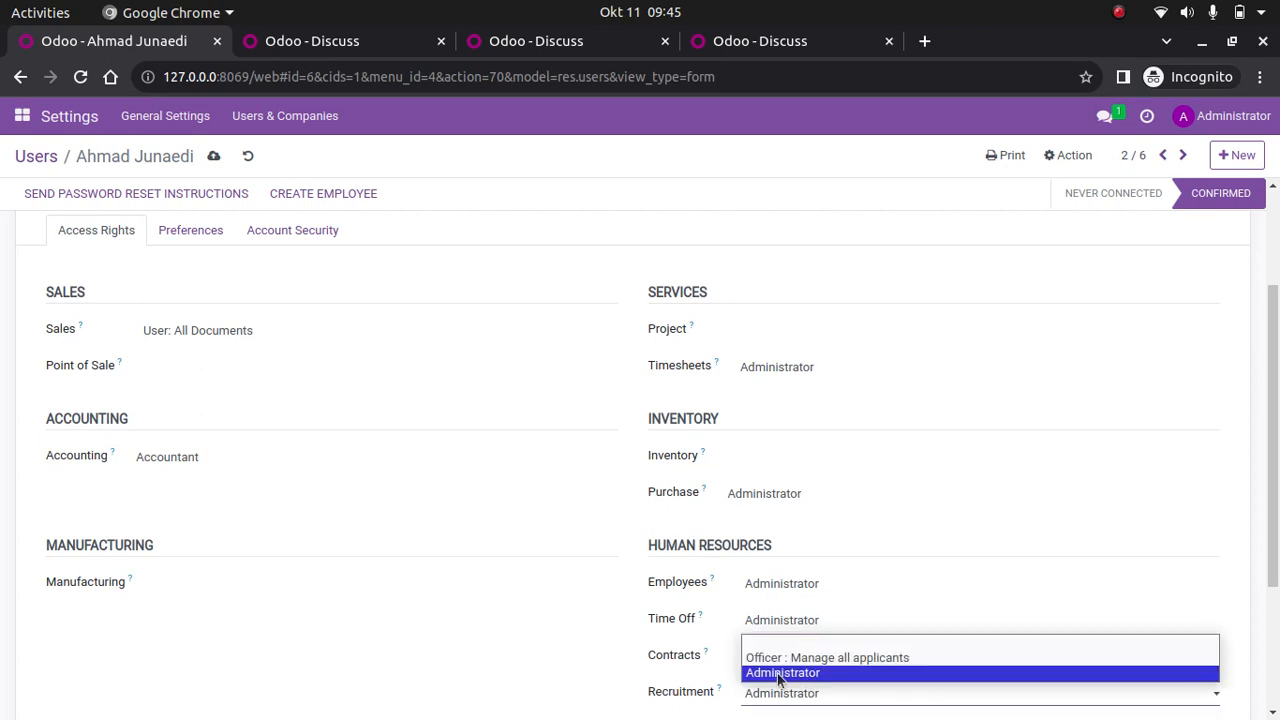
left_click(781, 675)
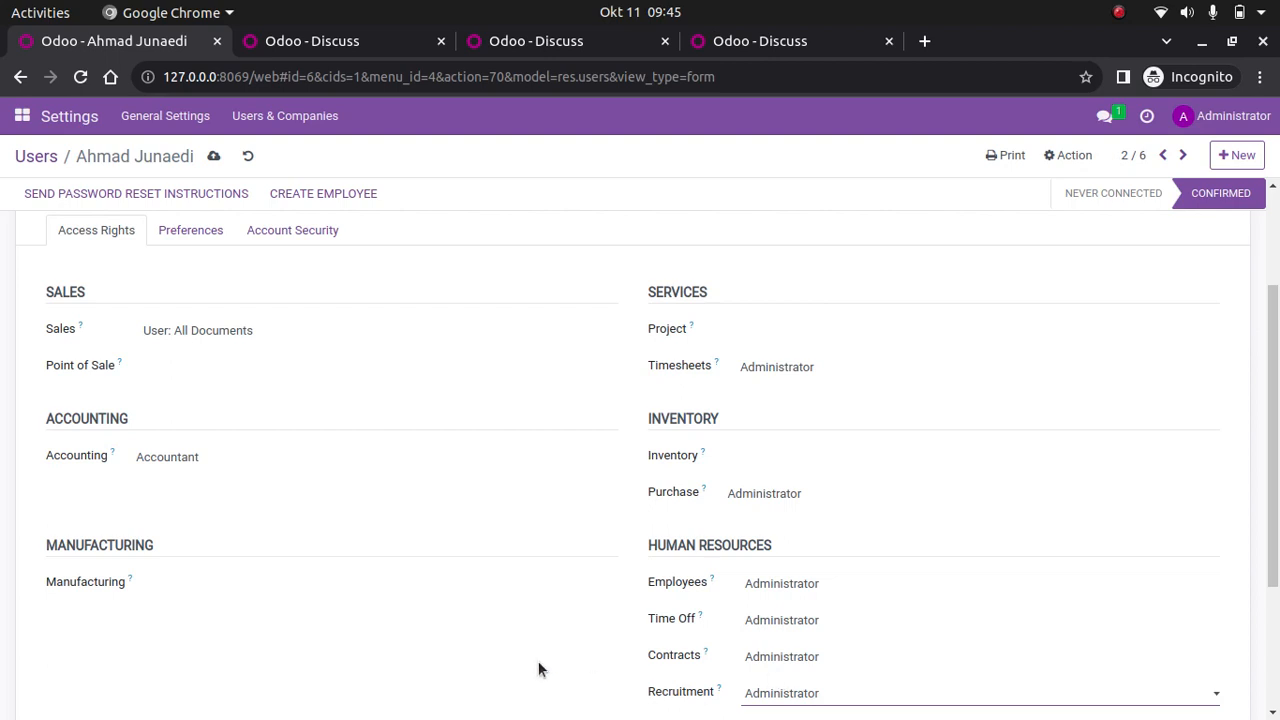
Check the available access levels for Expenses and Attendances under Human Resources.
scroll(789, 652, "down", 2)
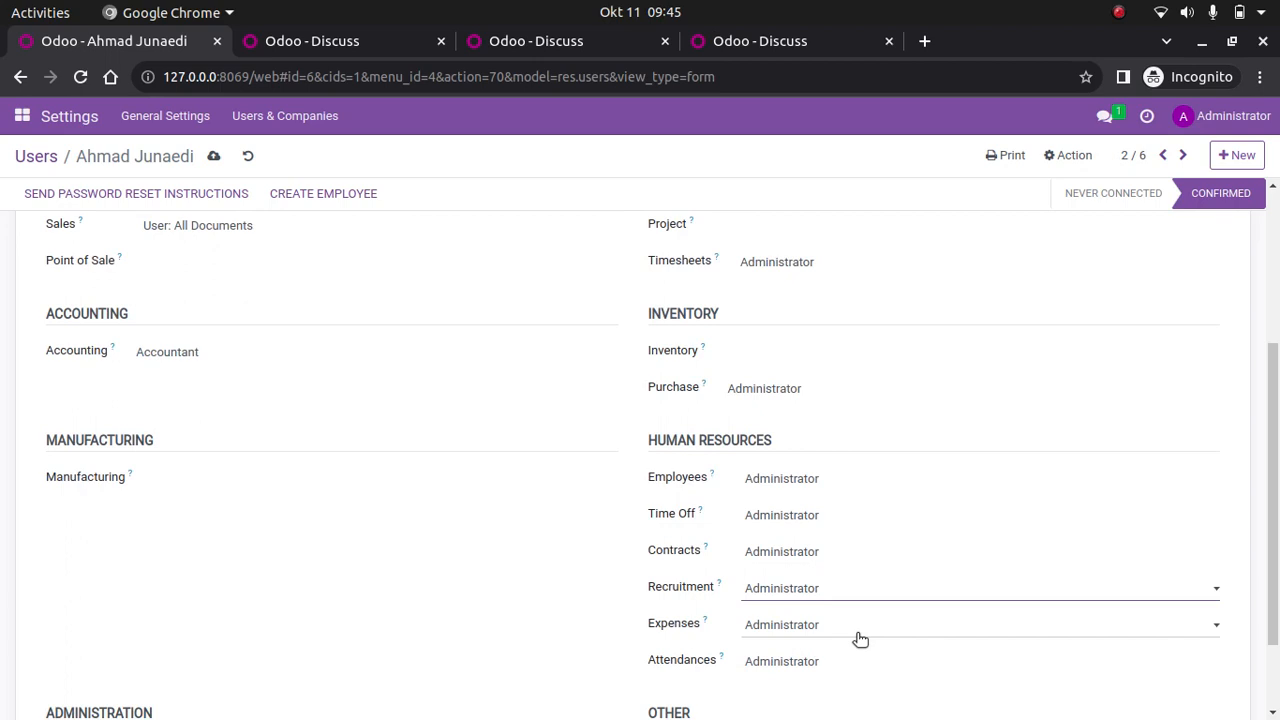
left_click_drag(1277, 527, 1278, 566)
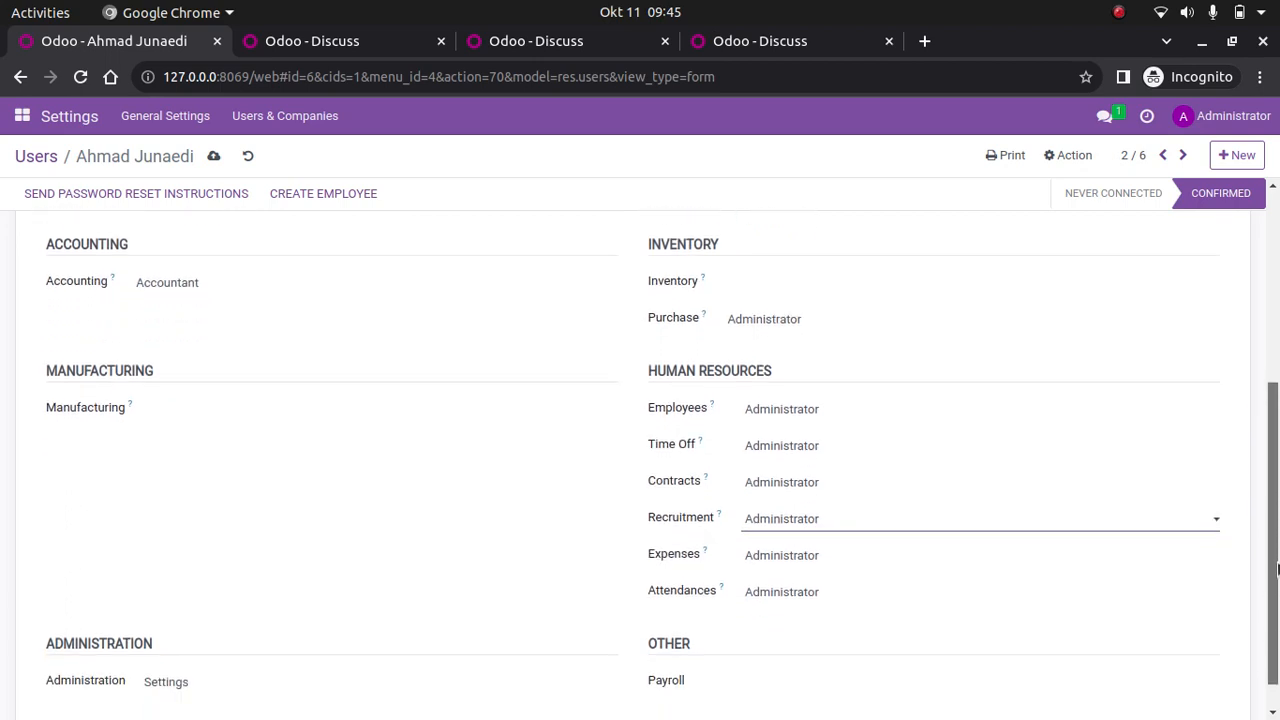
left_click(776, 553)
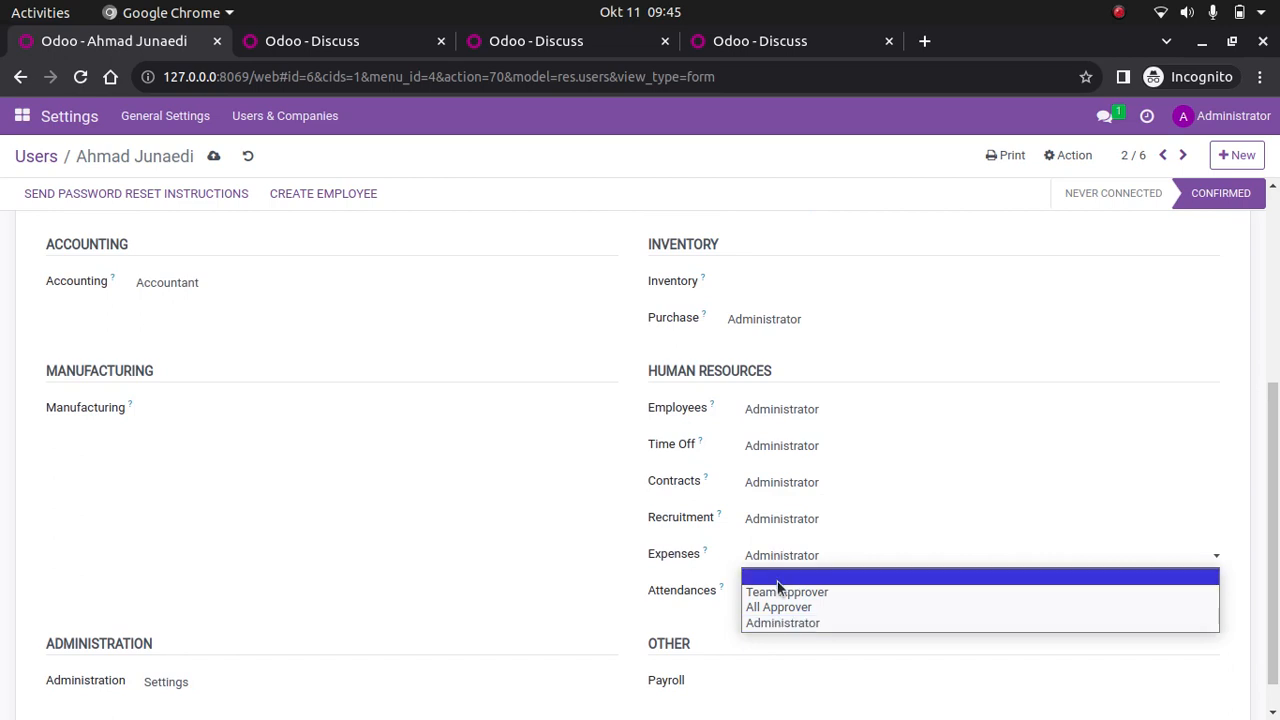
left_click(811, 591)
left_click(811, 592)
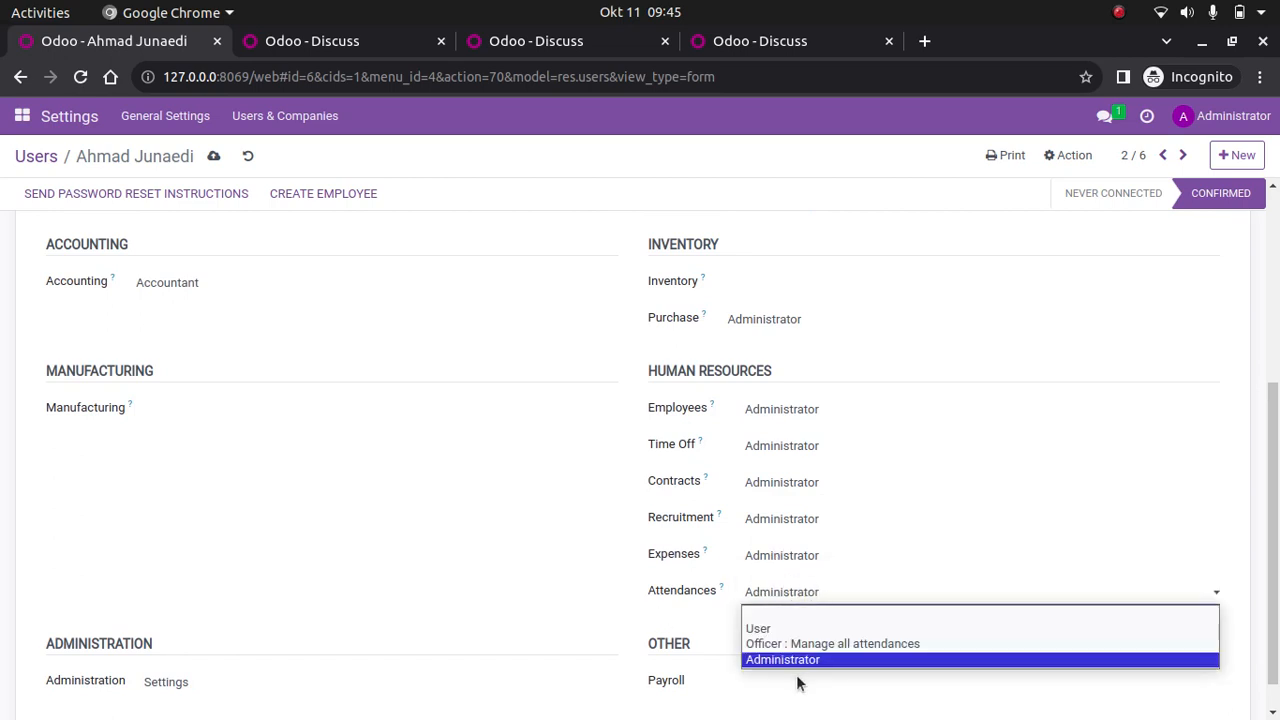
left_click(514, 660)
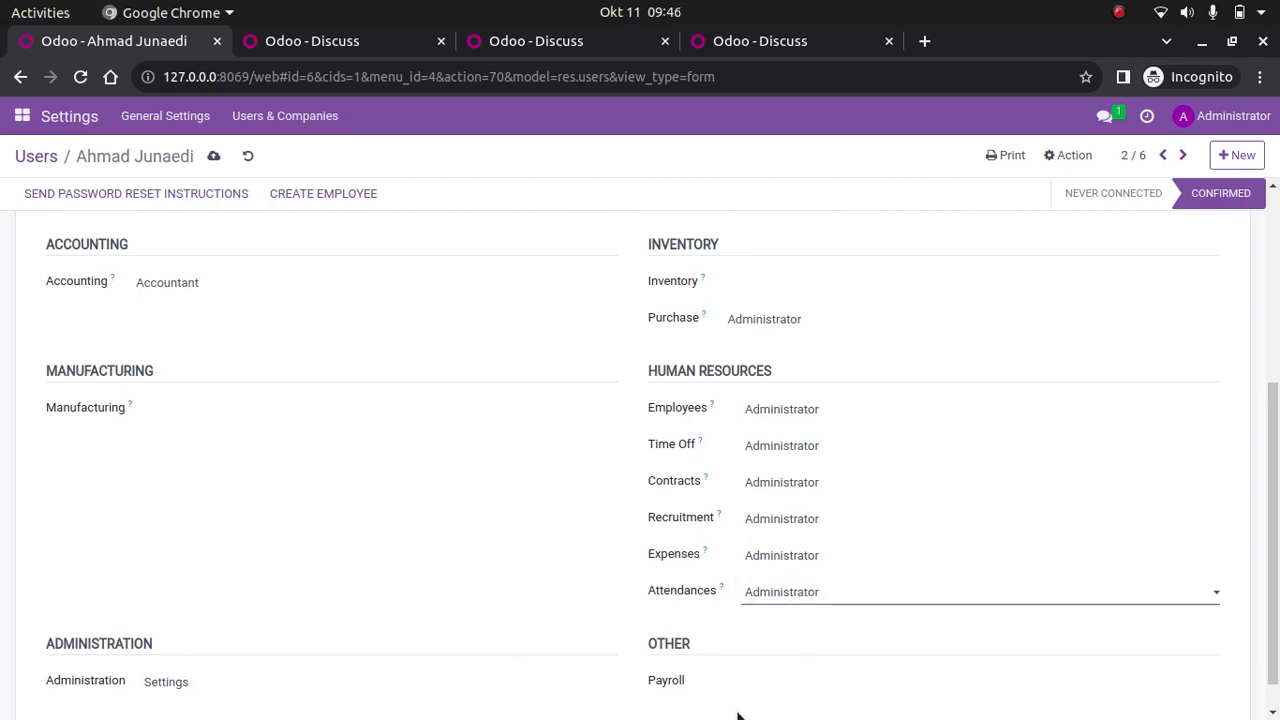
Set the user's Payroll access right to Manager and save the user record.
scroll(765, 660, "down", 1)
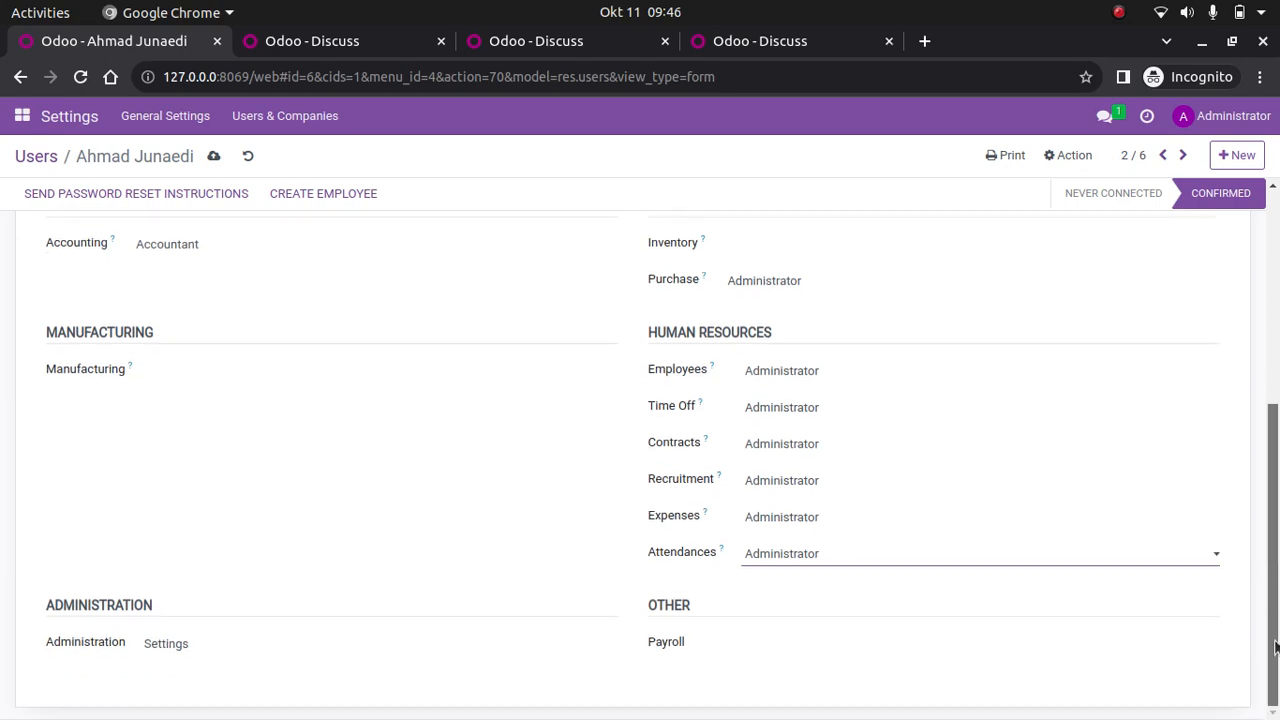
left_click(757, 652)
left_click(757, 695)
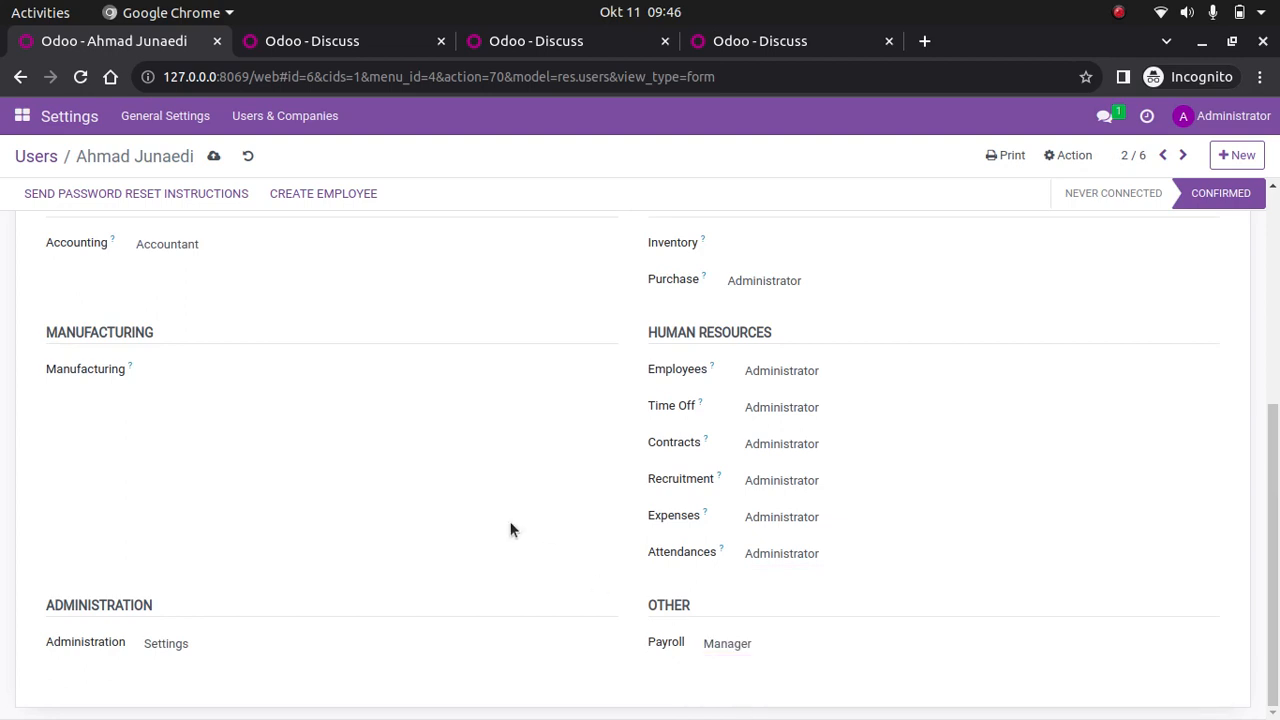
scroll(510, 530, "up", 5)
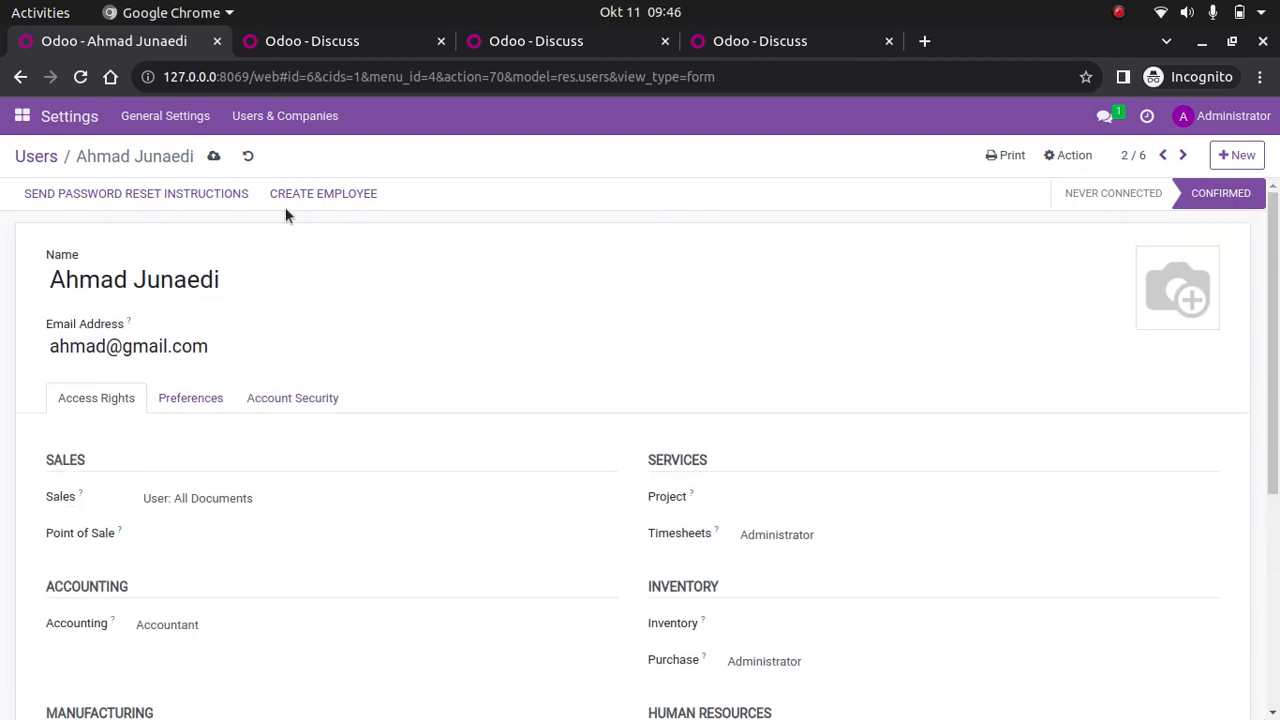
left_click(213, 160)
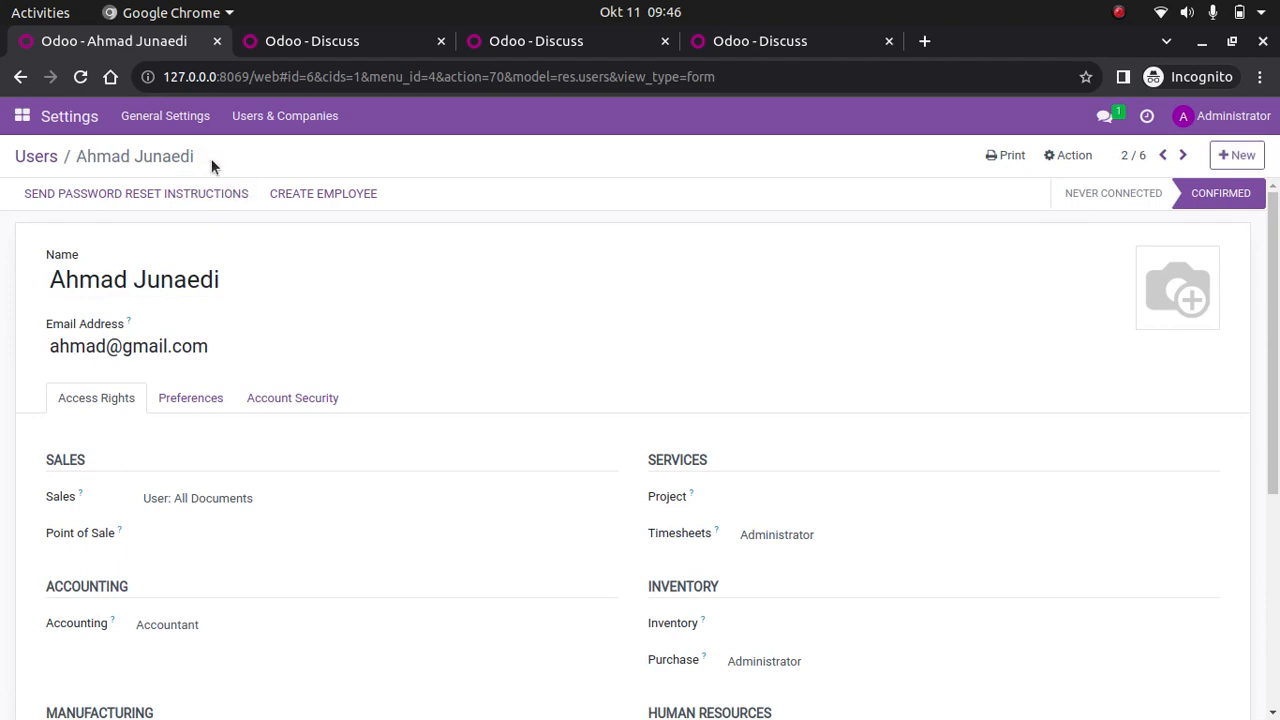
Open the record of the last user in the Users list and set Timesheets access to "User: own timesheets only".
left_click(46, 168)
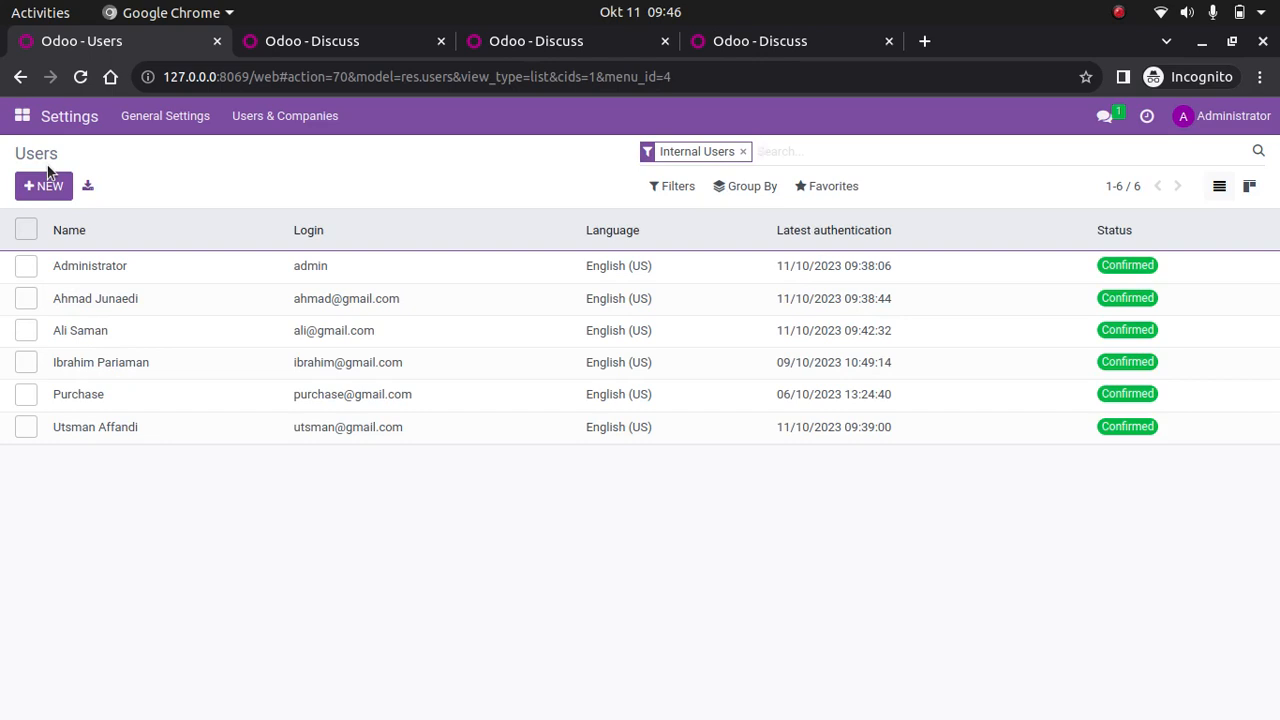
left_click(124, 433)
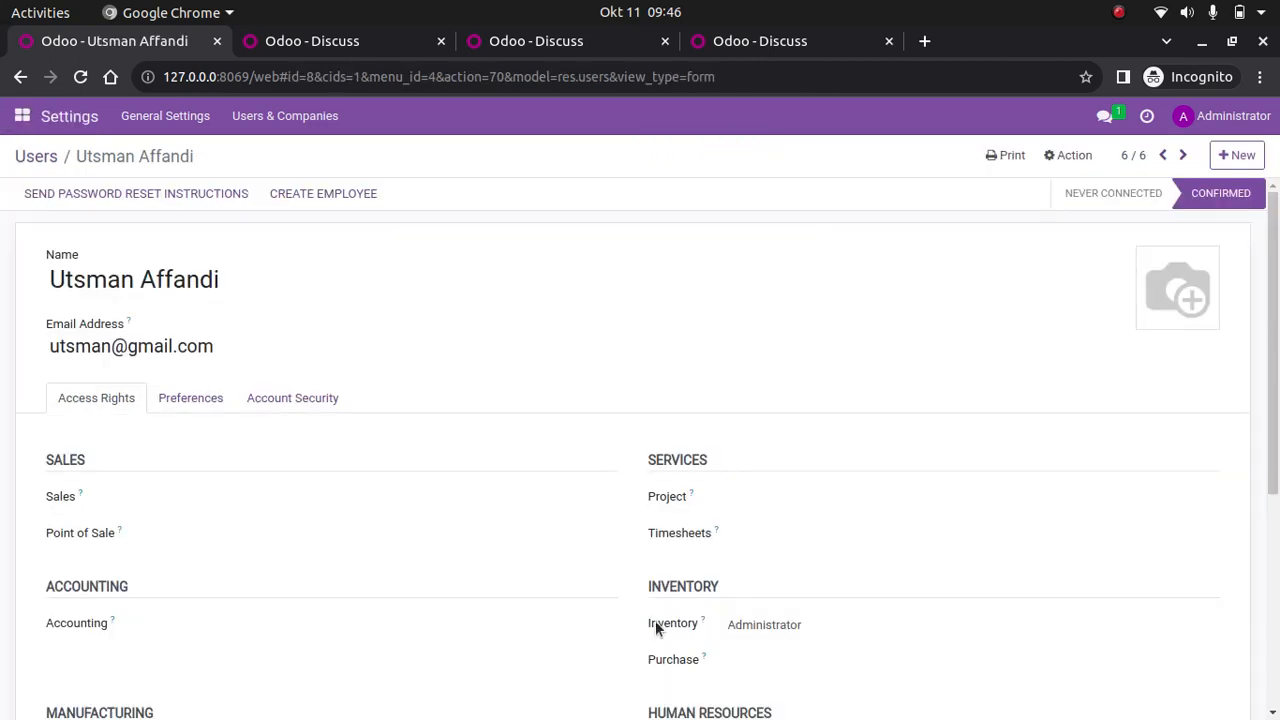
scroll(657, 622, "down", 4)
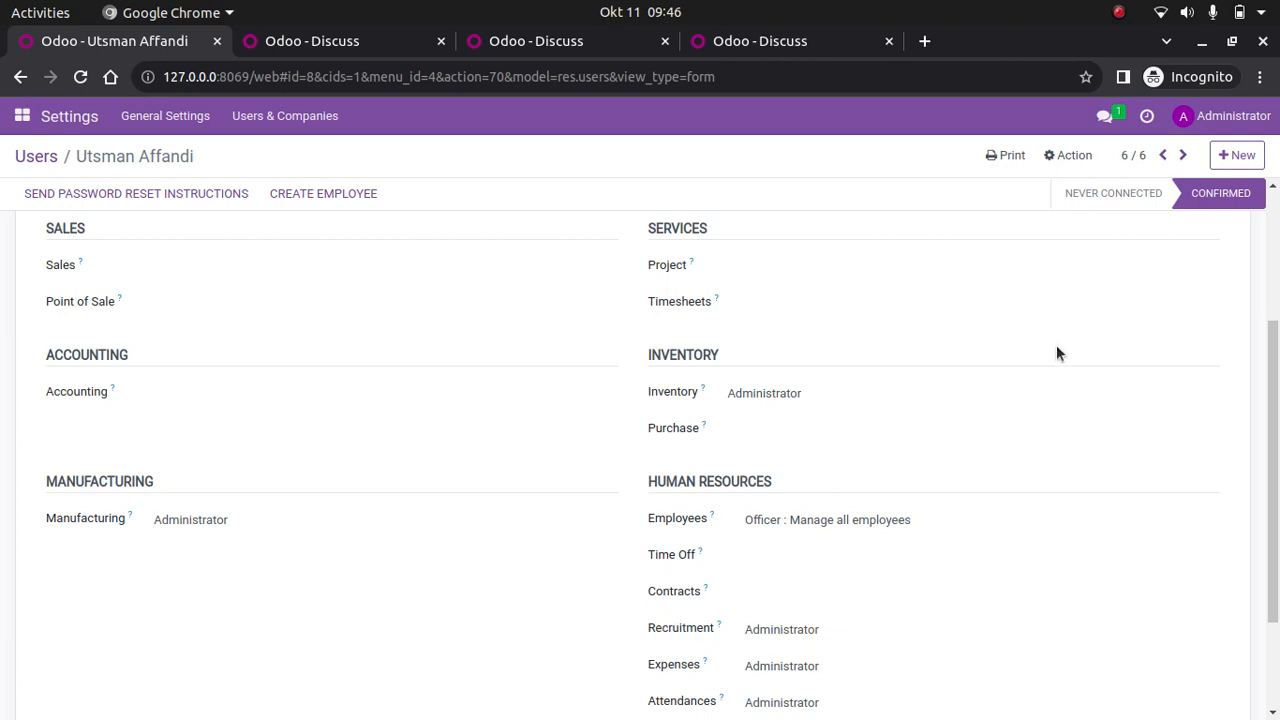
left_click(899, 304)
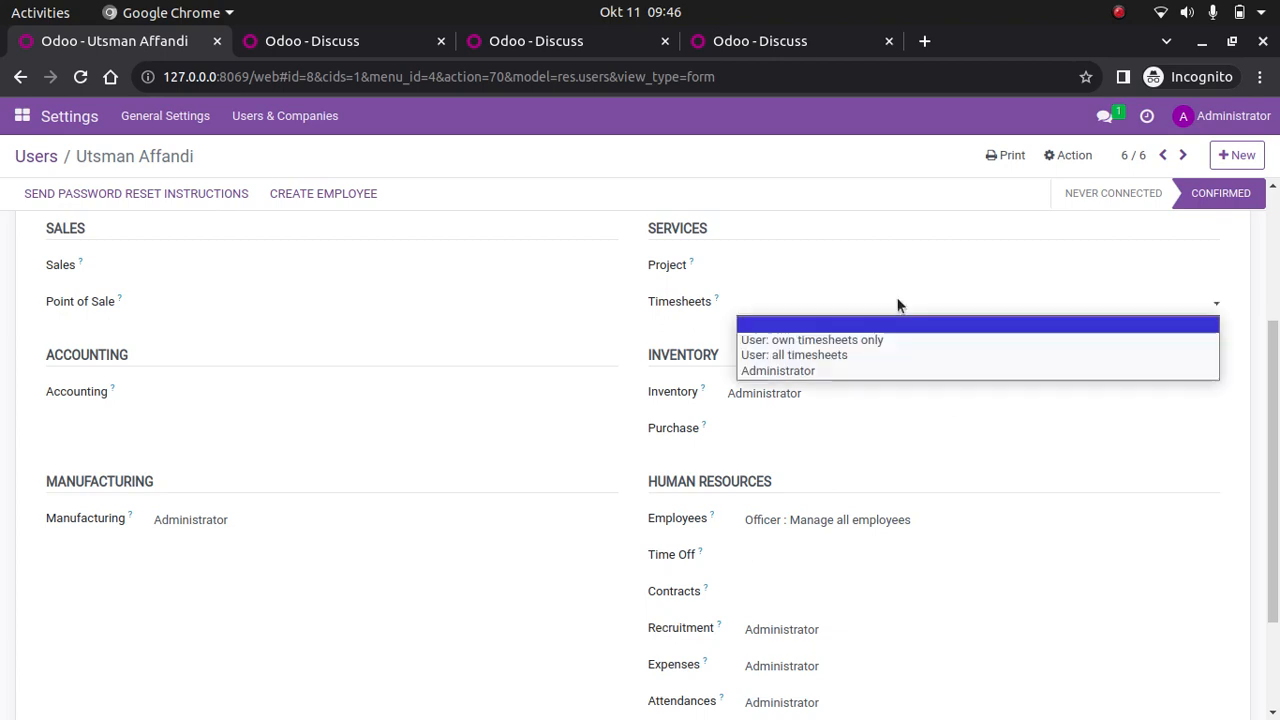
left_click(834, 346)
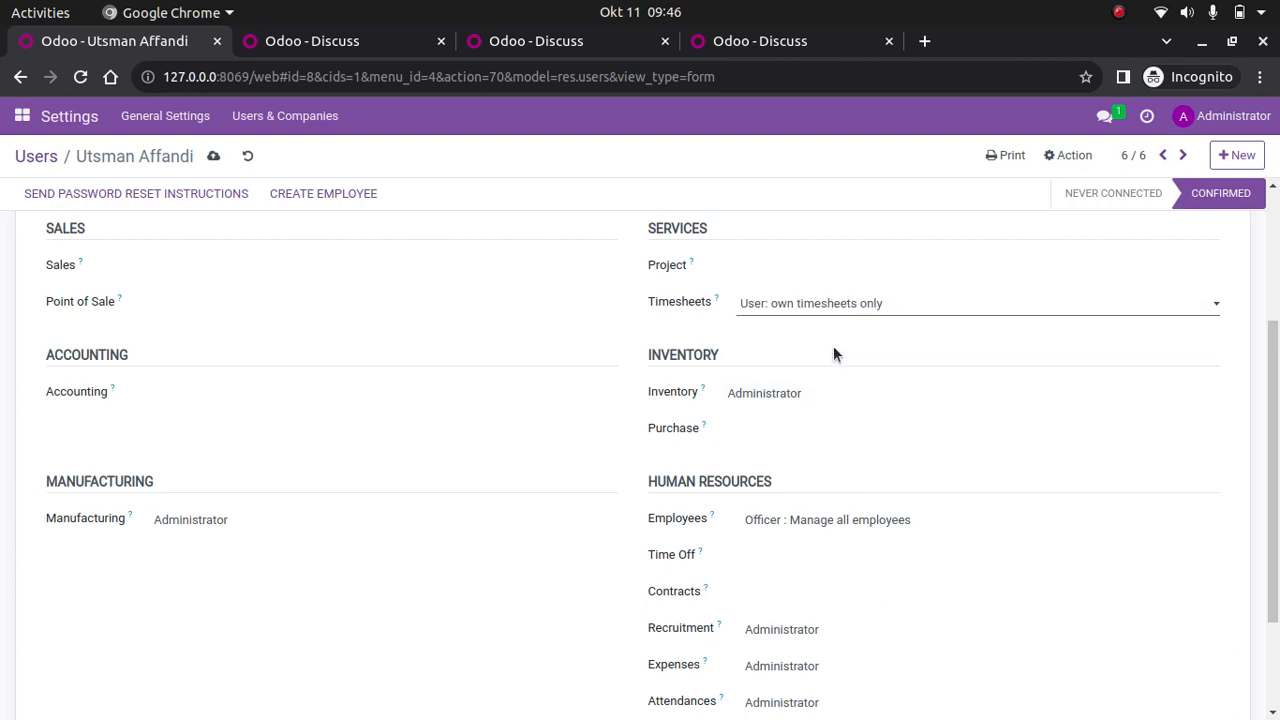
Set this user's Employees access right under Human Resources to "User : Only kiosk mode".
left_click(813, 522)
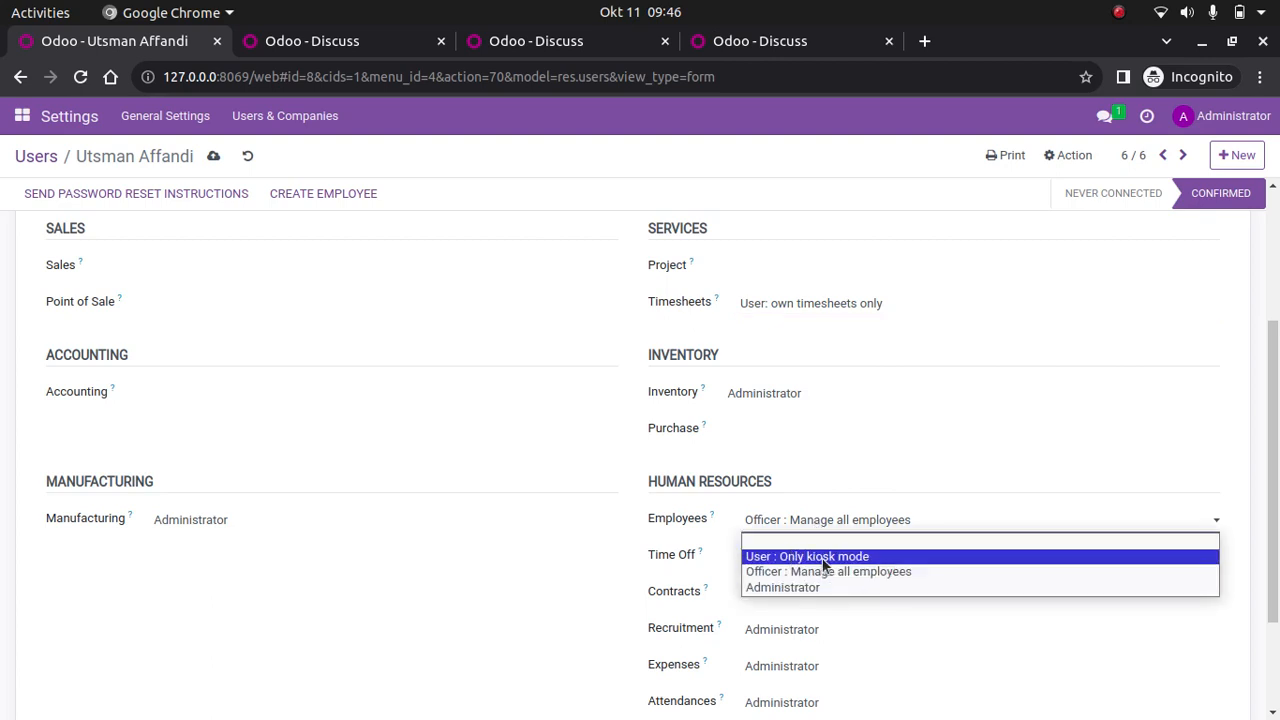
left_click(823, 563)
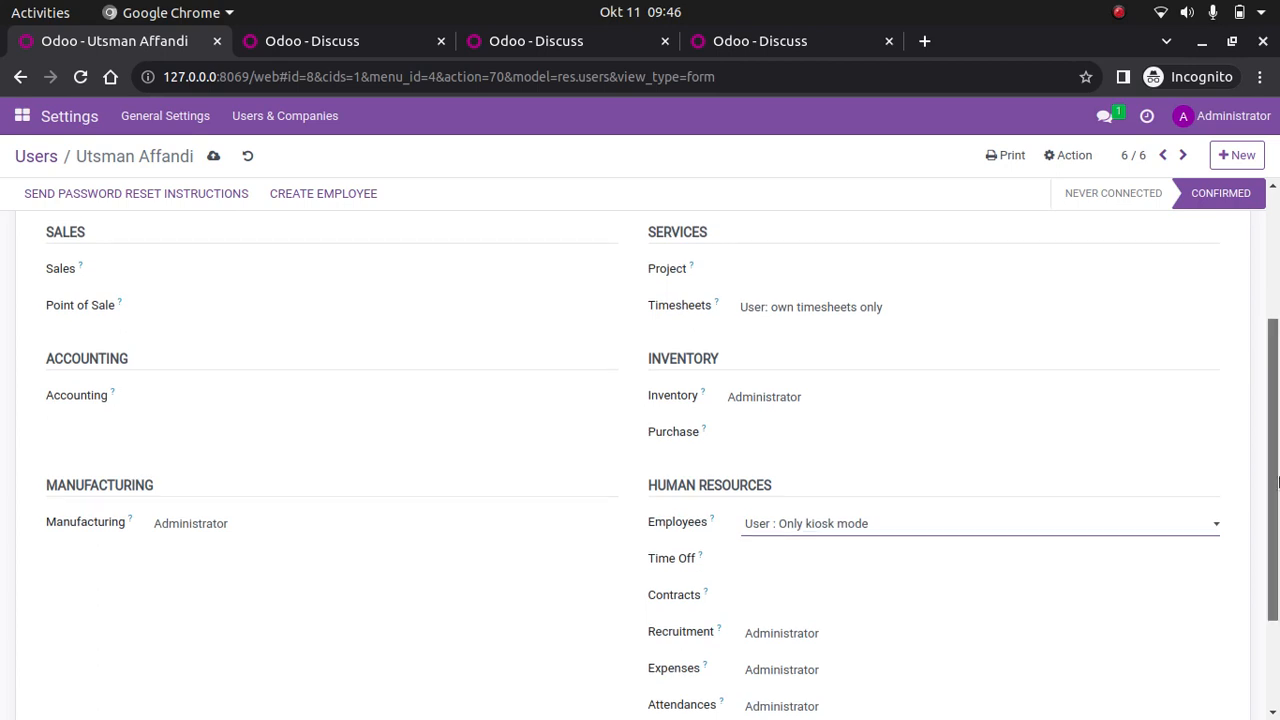
scroll(1277, 445, "up", 3)
left_click_drag(1277, 445, 1277, 420)
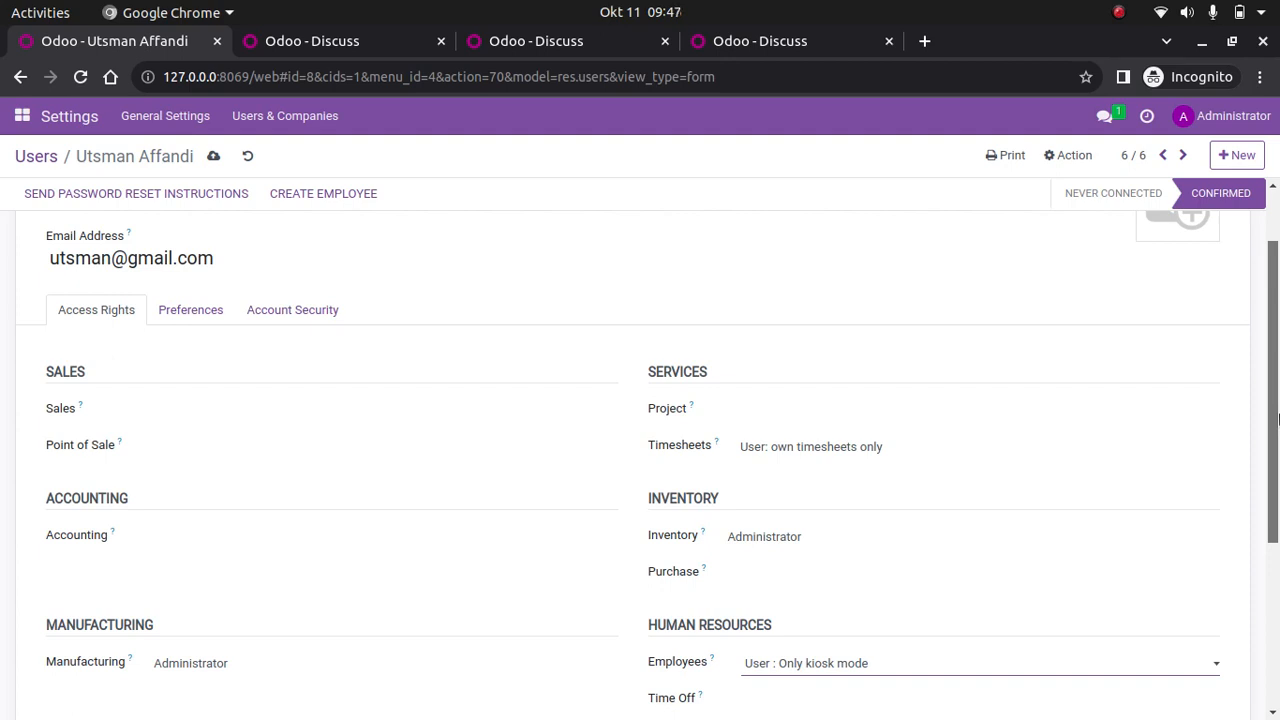
left_click_drag(1277, 420, 1275, 510)
left_click_drag(1276, 543, 1276, 545)
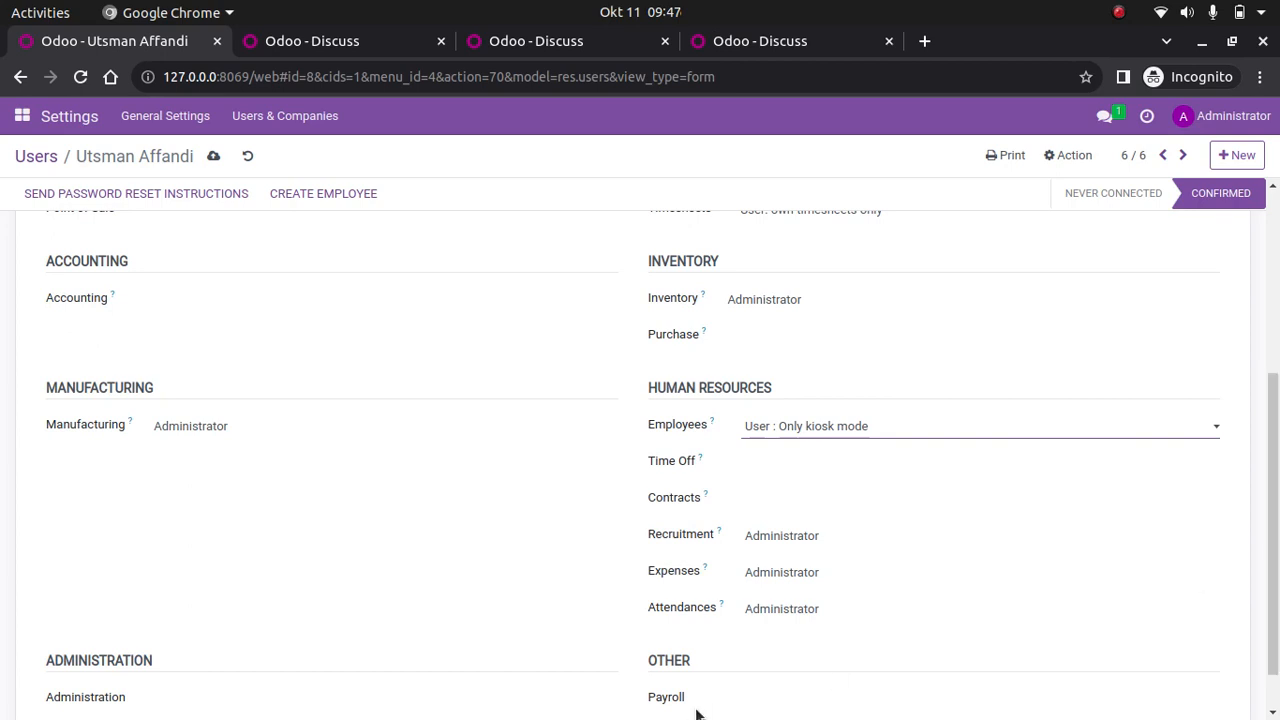
Set the user's Attendances access right to User and clear the Recruitment and Expenses access rights under Human Resources.
left_click(825, 611)
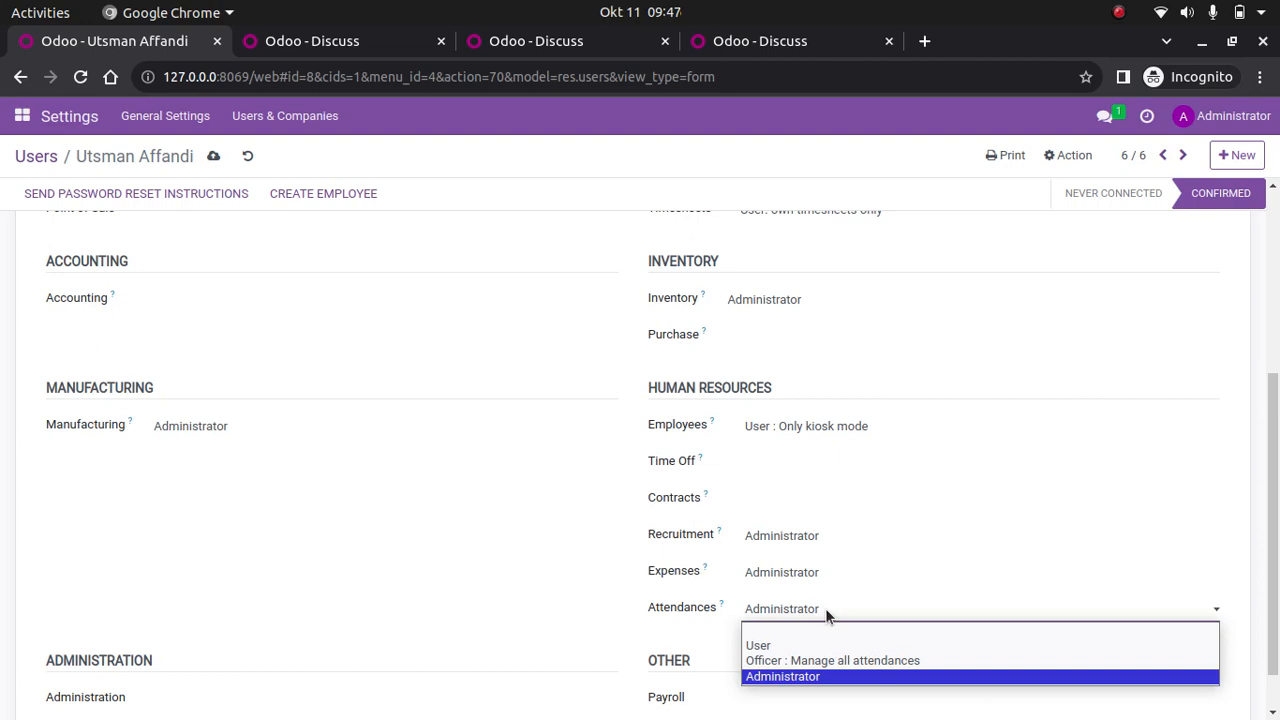
left_click(782, 646)
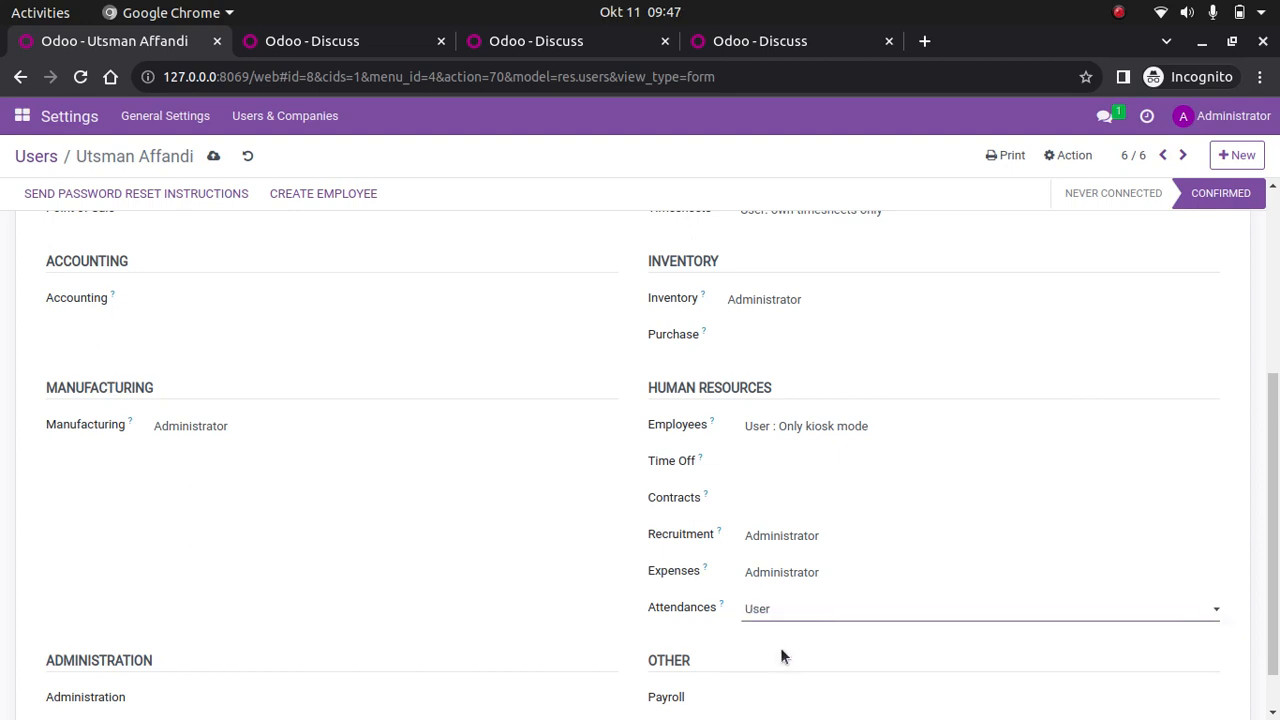
scroll(477, 575, "up", 1)
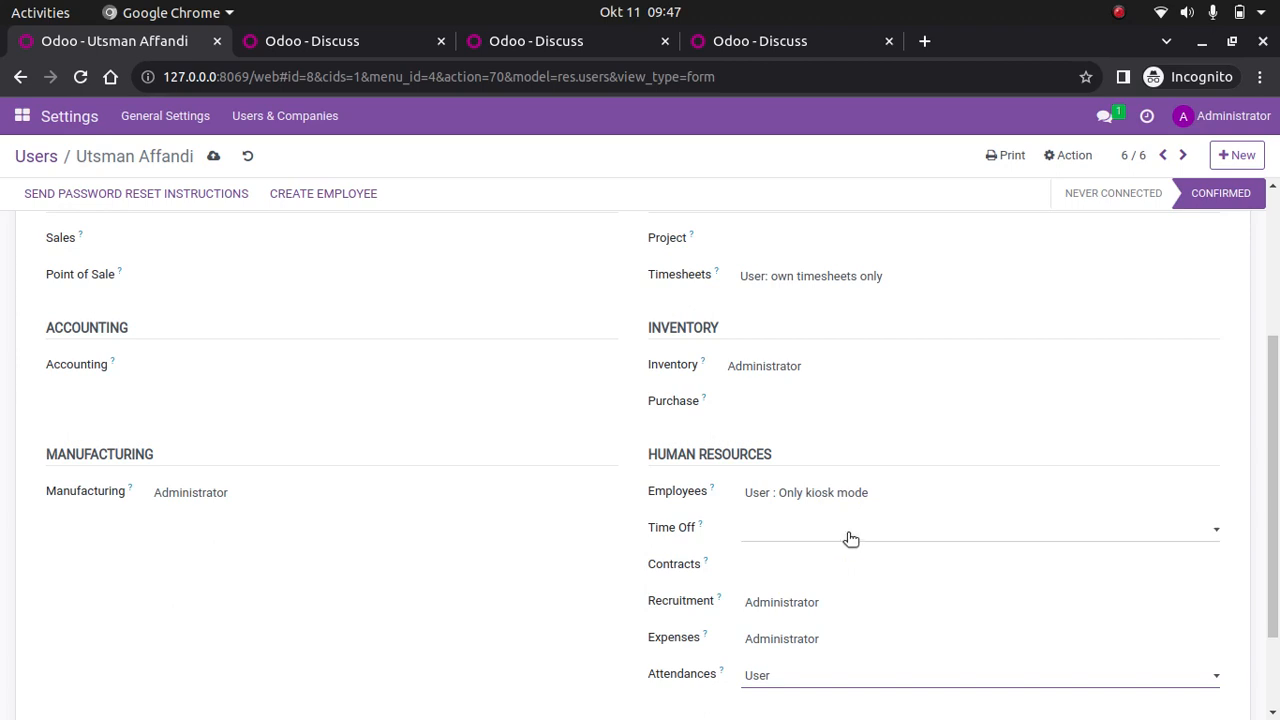
left_click(829, 601)
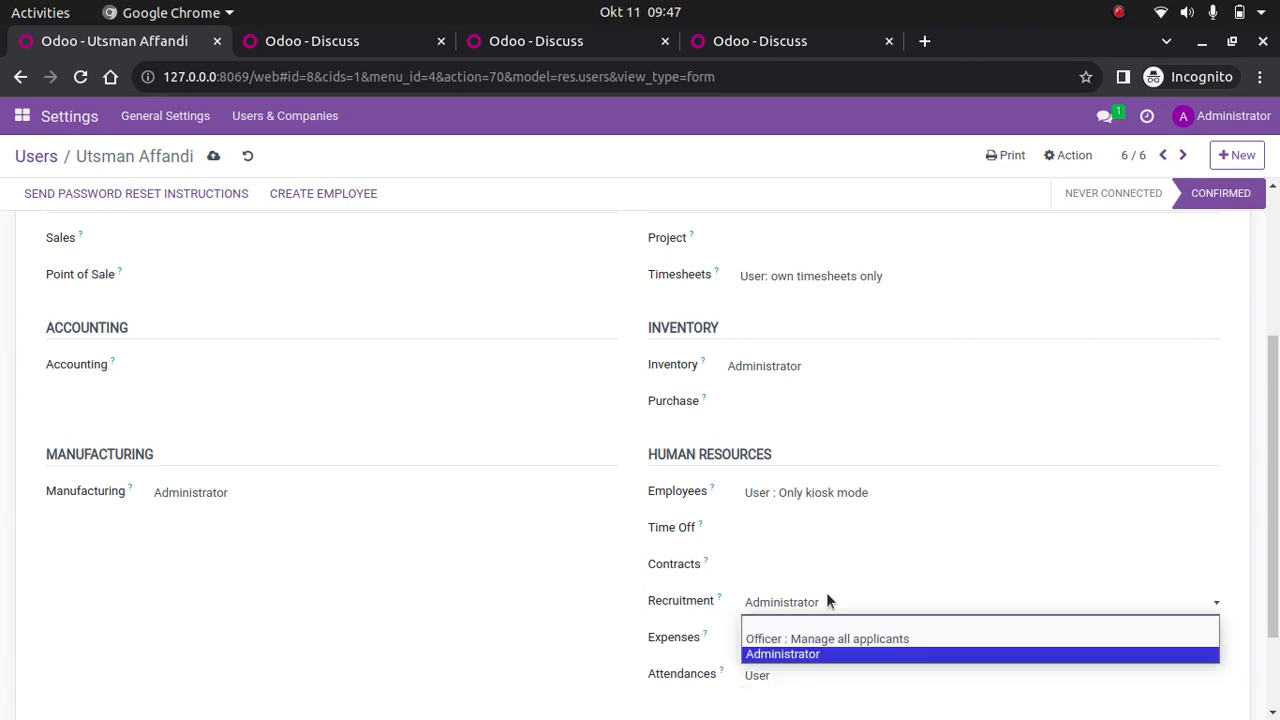
left_click(775, 625)
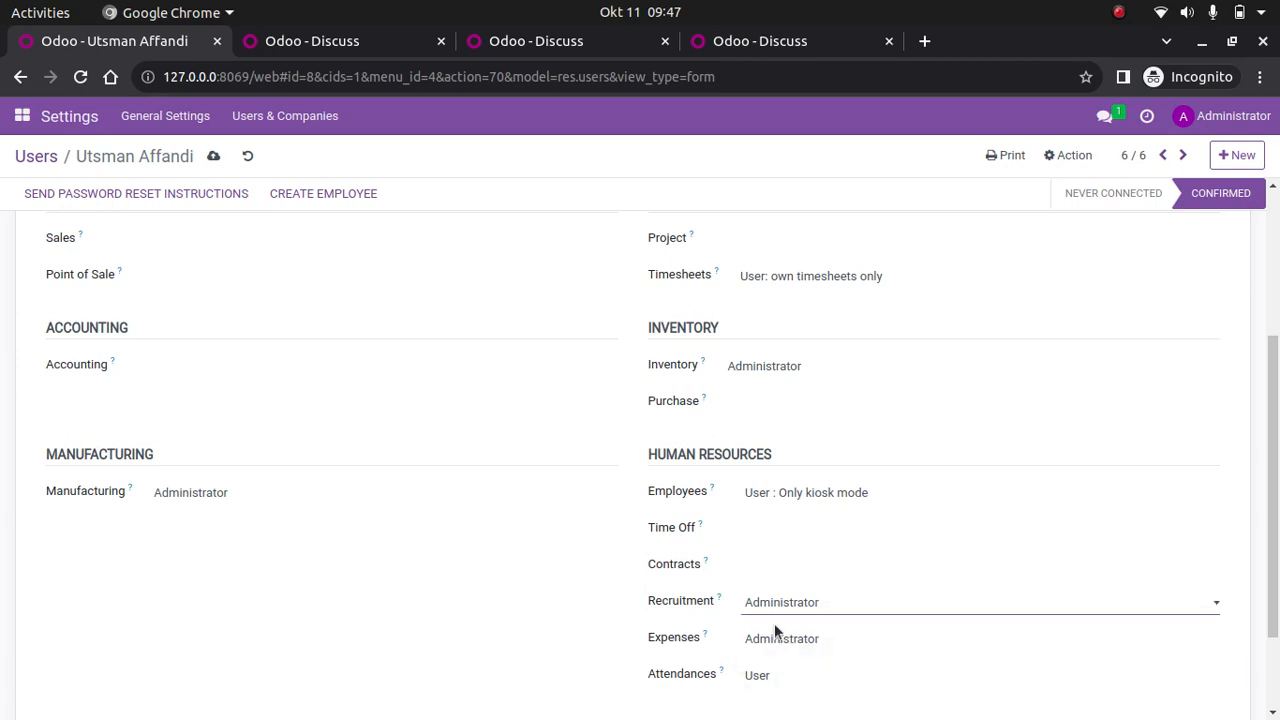
left_click(845, 648)
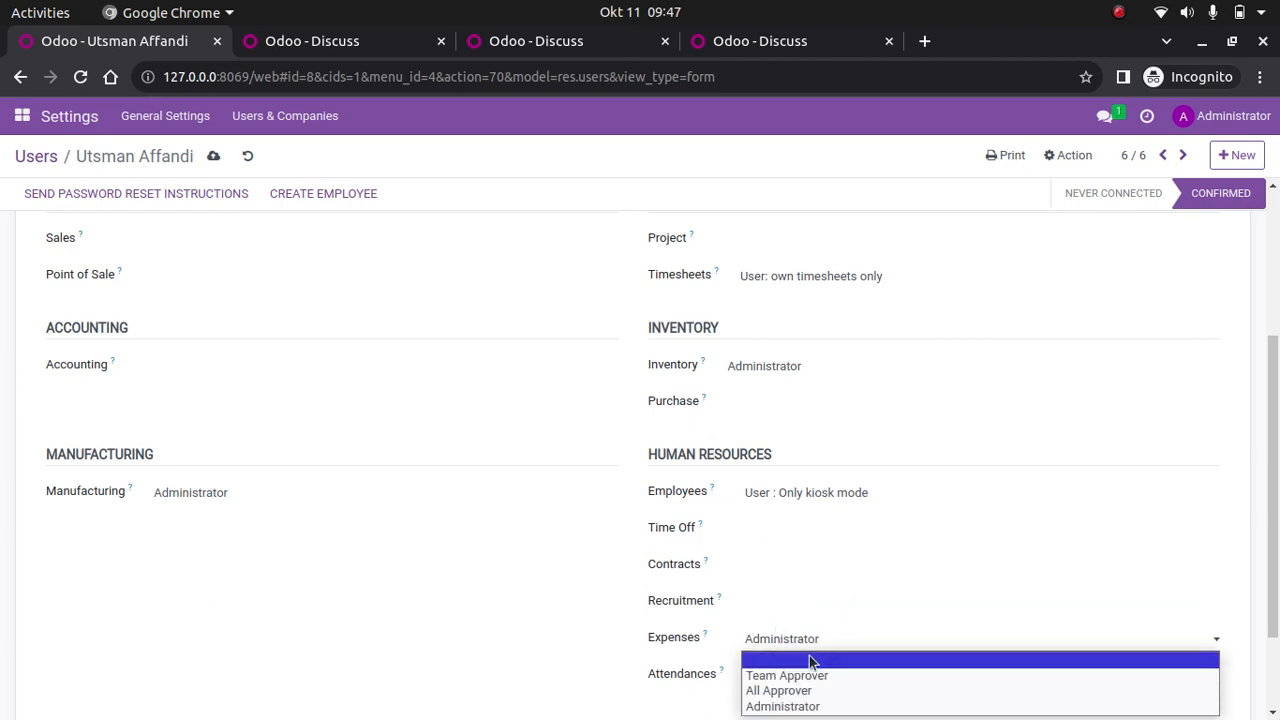
left_click(812, 660)
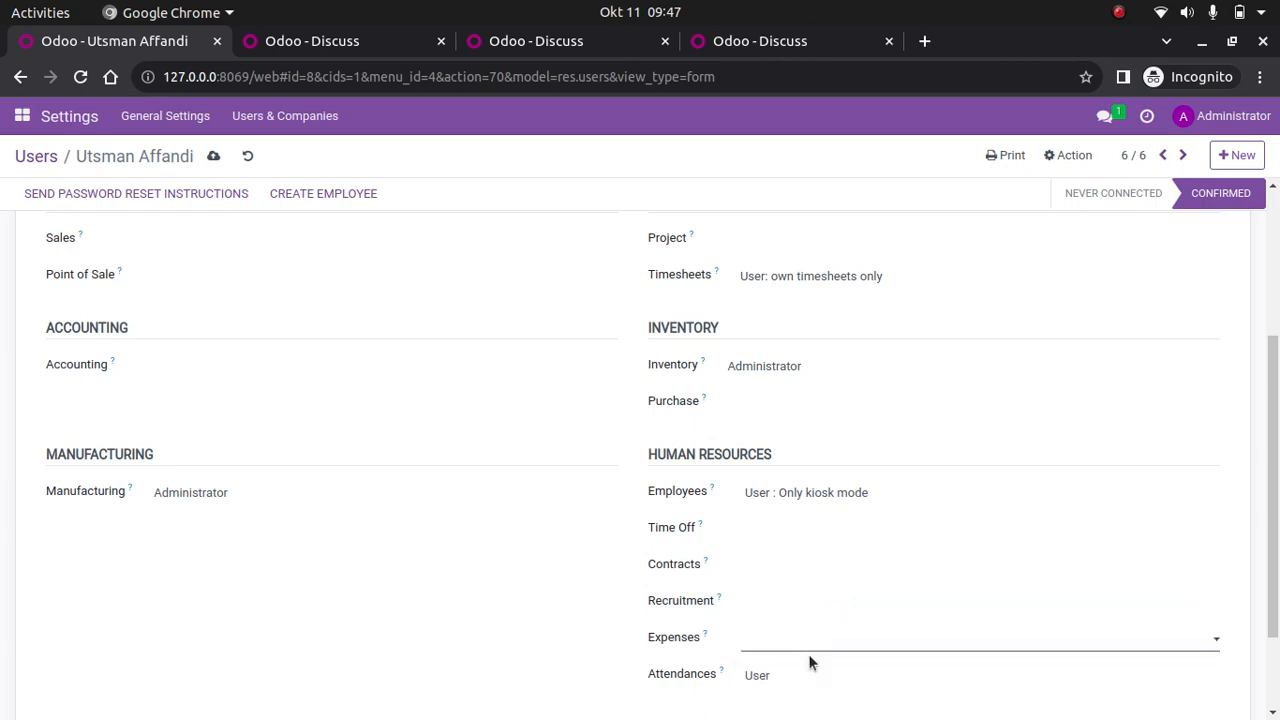
Leave the user's Payroll access right blank, then save the record and return to the Users list.
scroll(923, 662, "down", 2)
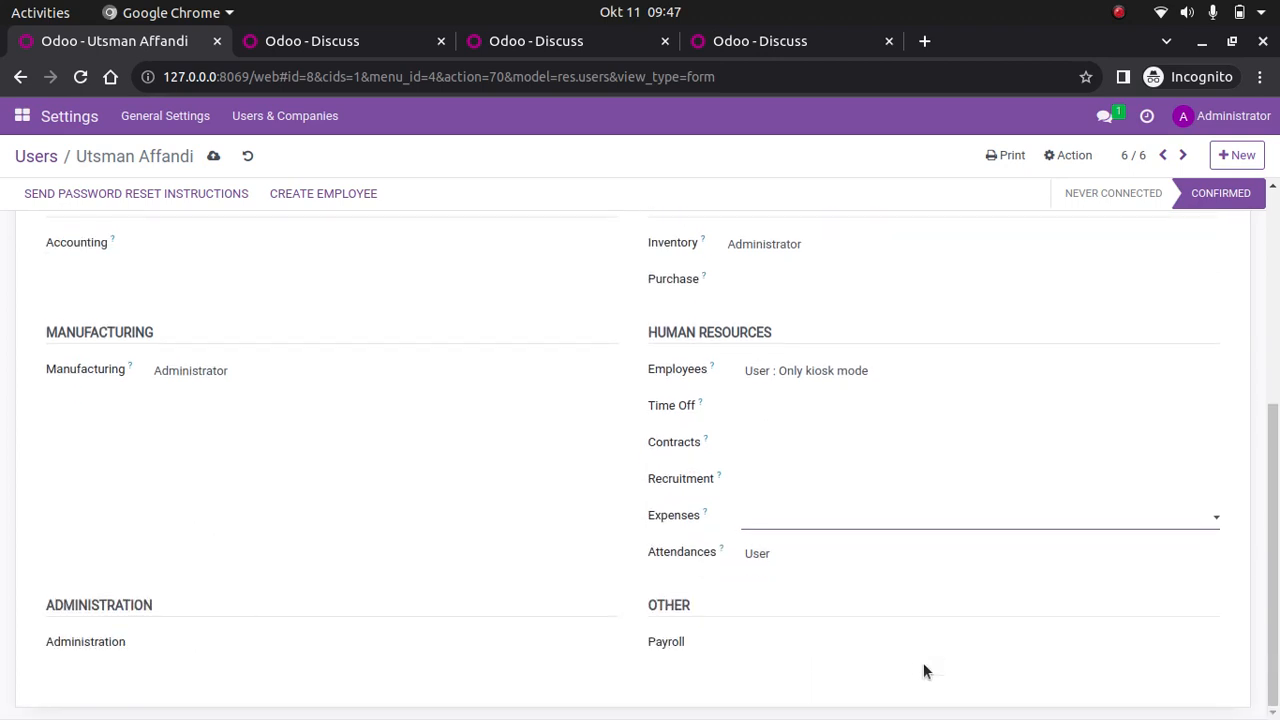
left_click(807, 646)
left_click(494, 607)
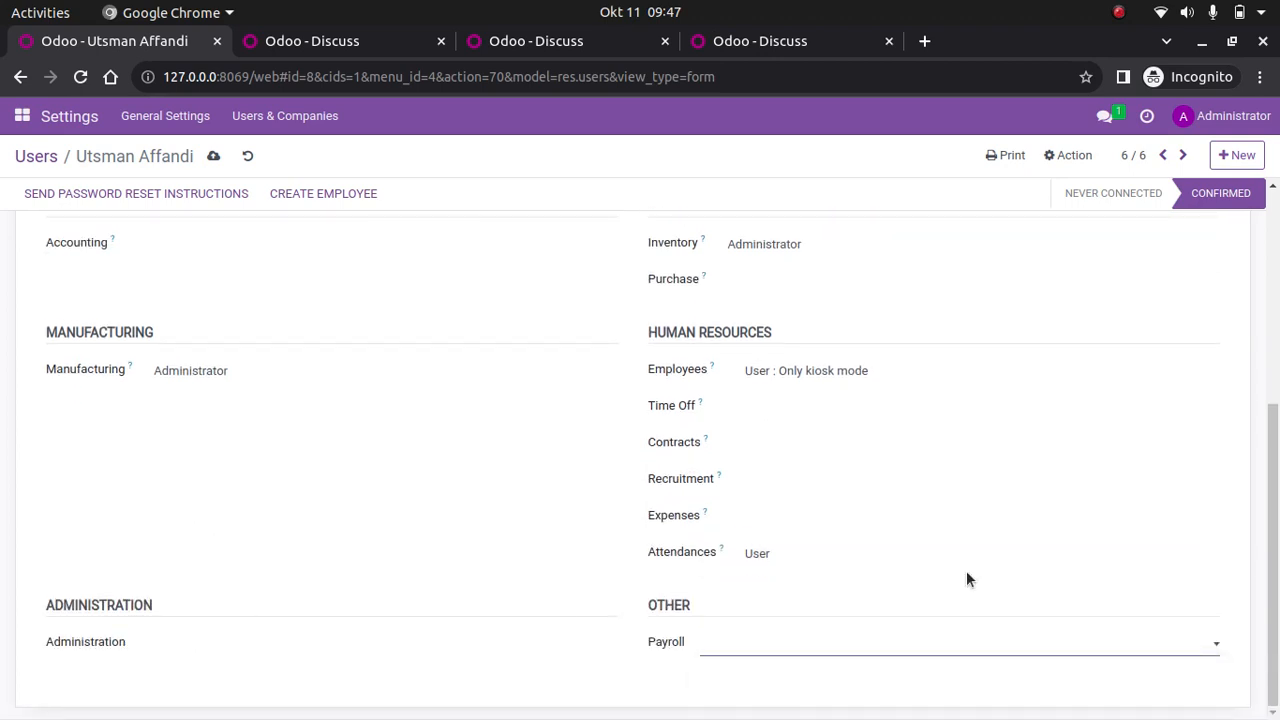
scroll(966, 578, "up", 3)
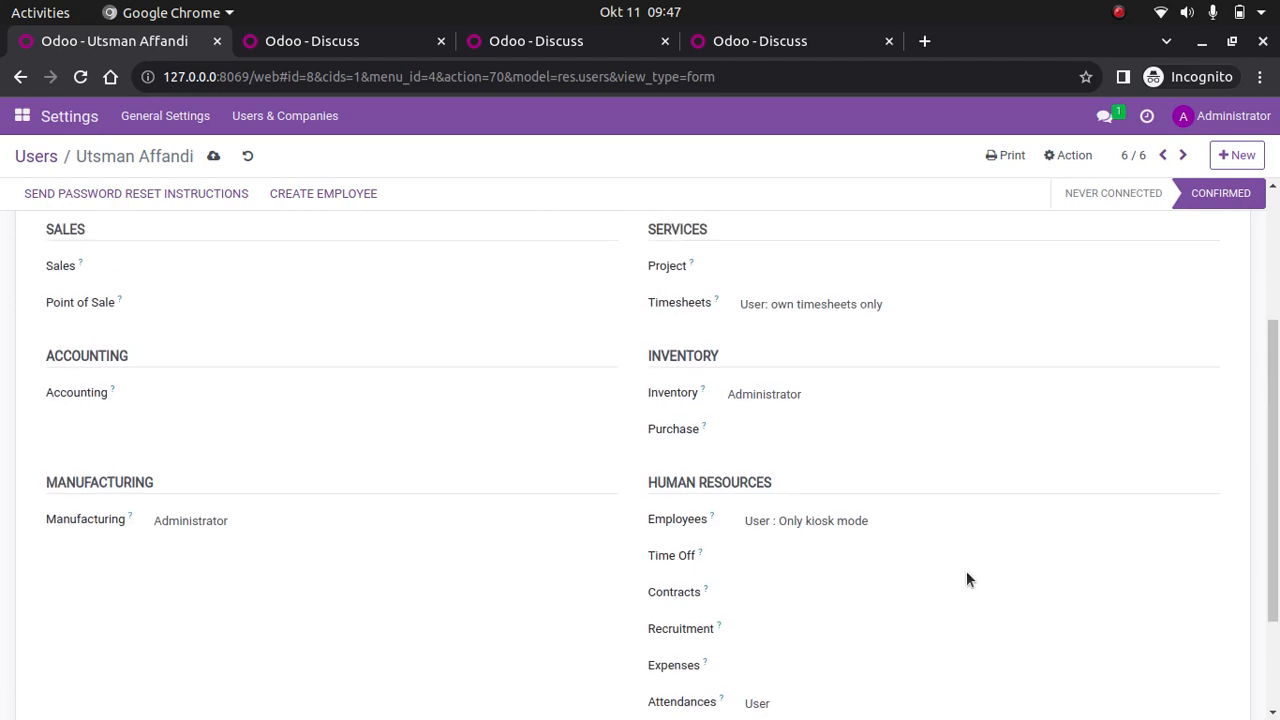
scroll(448, 425, "up", 3)
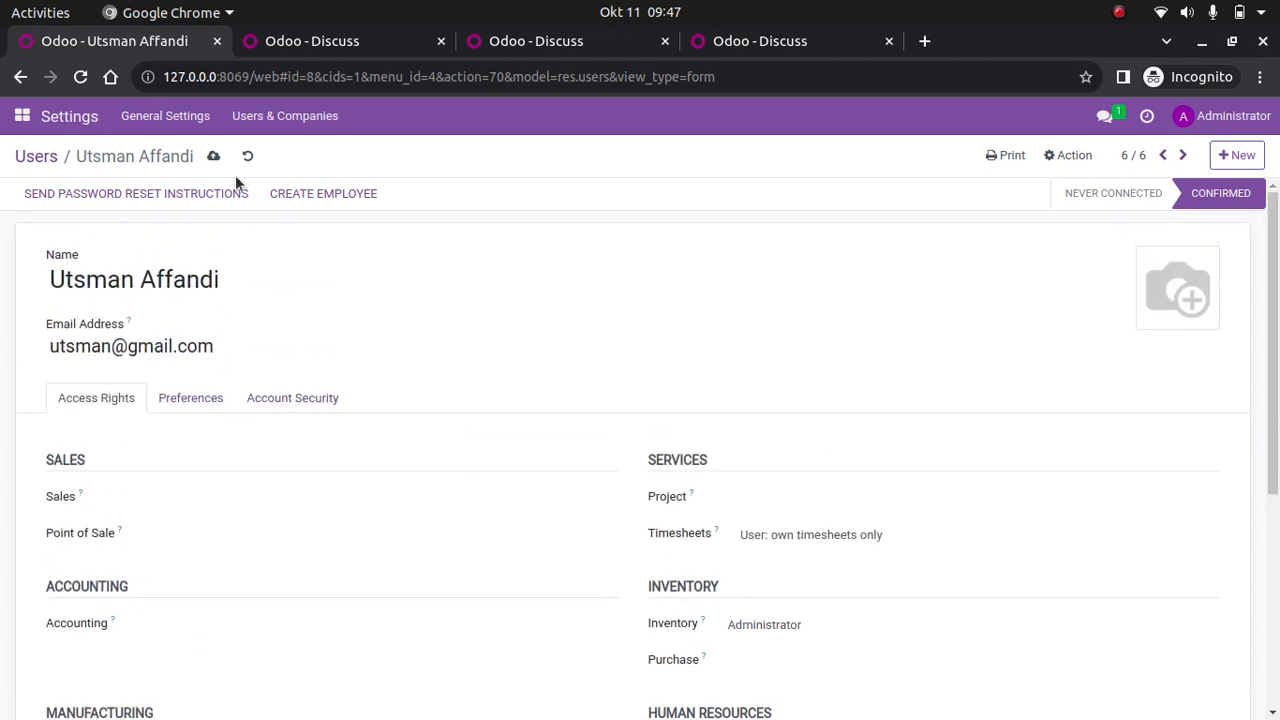
left_click(216, 158)
left_click(31, 156)
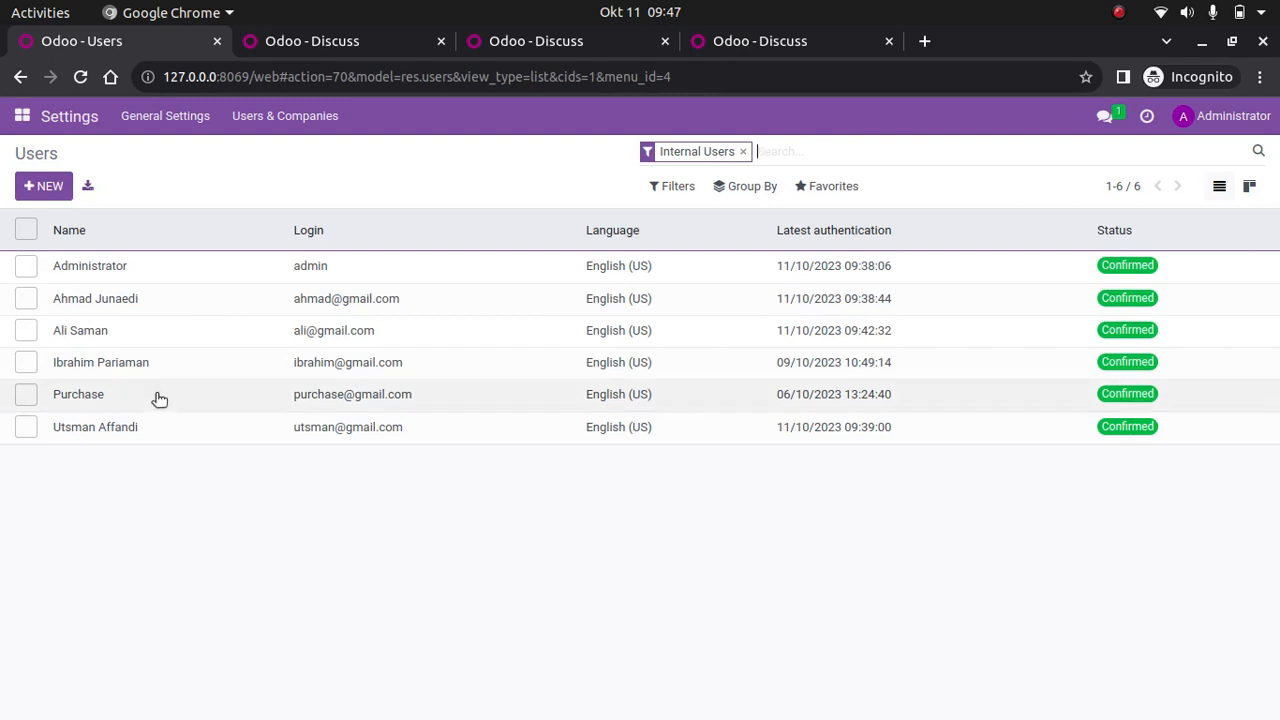
Open the record of the third user in the Users list and set Timesheets access to "User: own timesheets only".
left_click(153, 328)
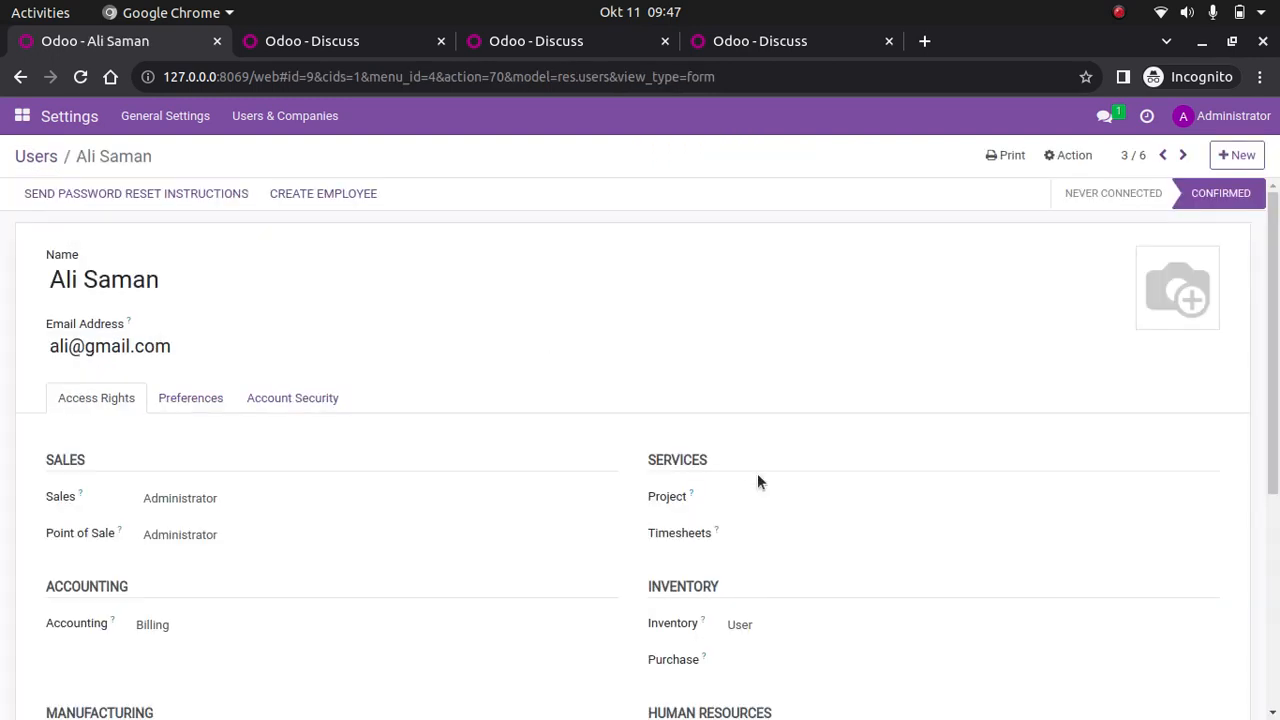
scroll(1056, 530, "down", 1)
scroll(1058, 531, "down", 1)
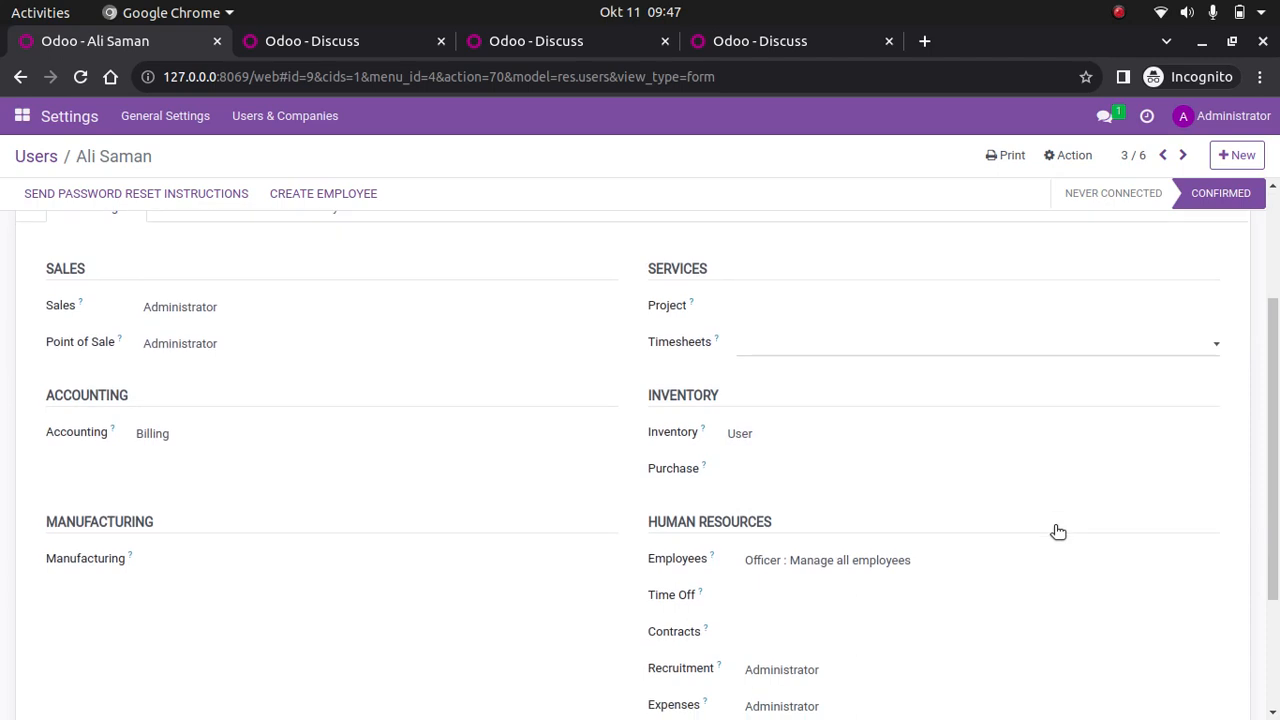
scroll(1058, 531, "down", 1)
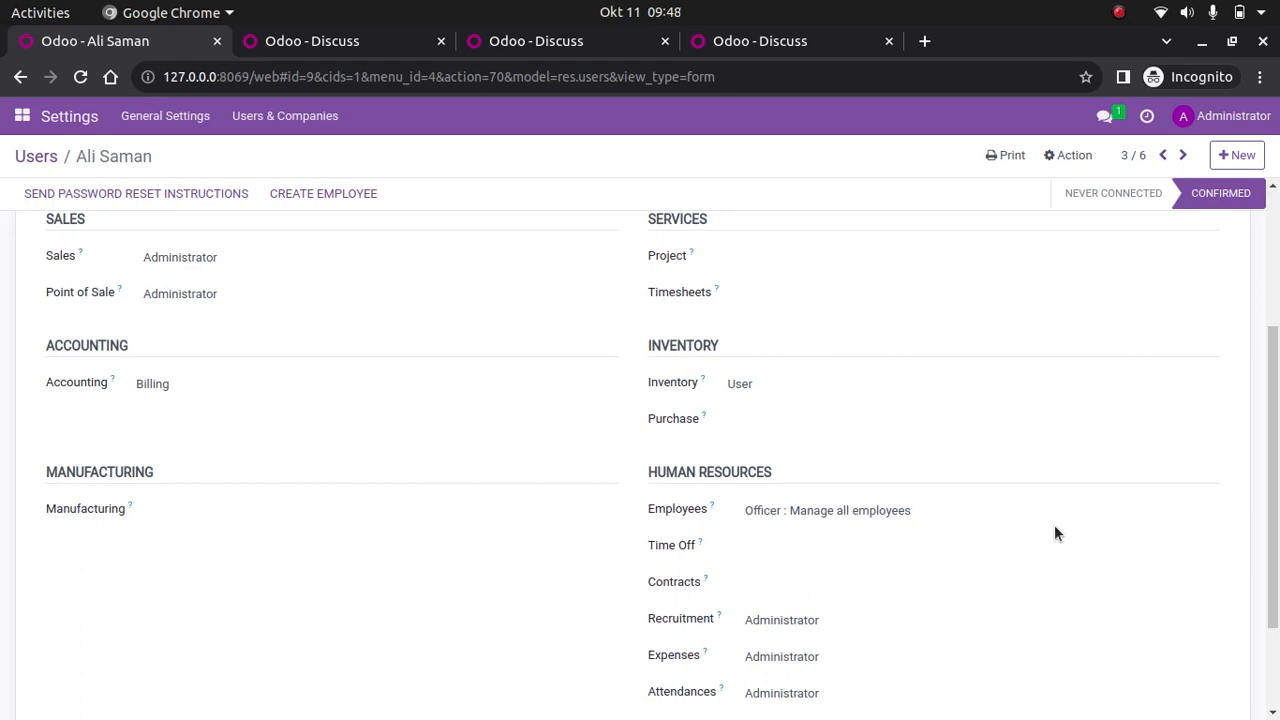
left_click(830, 290)
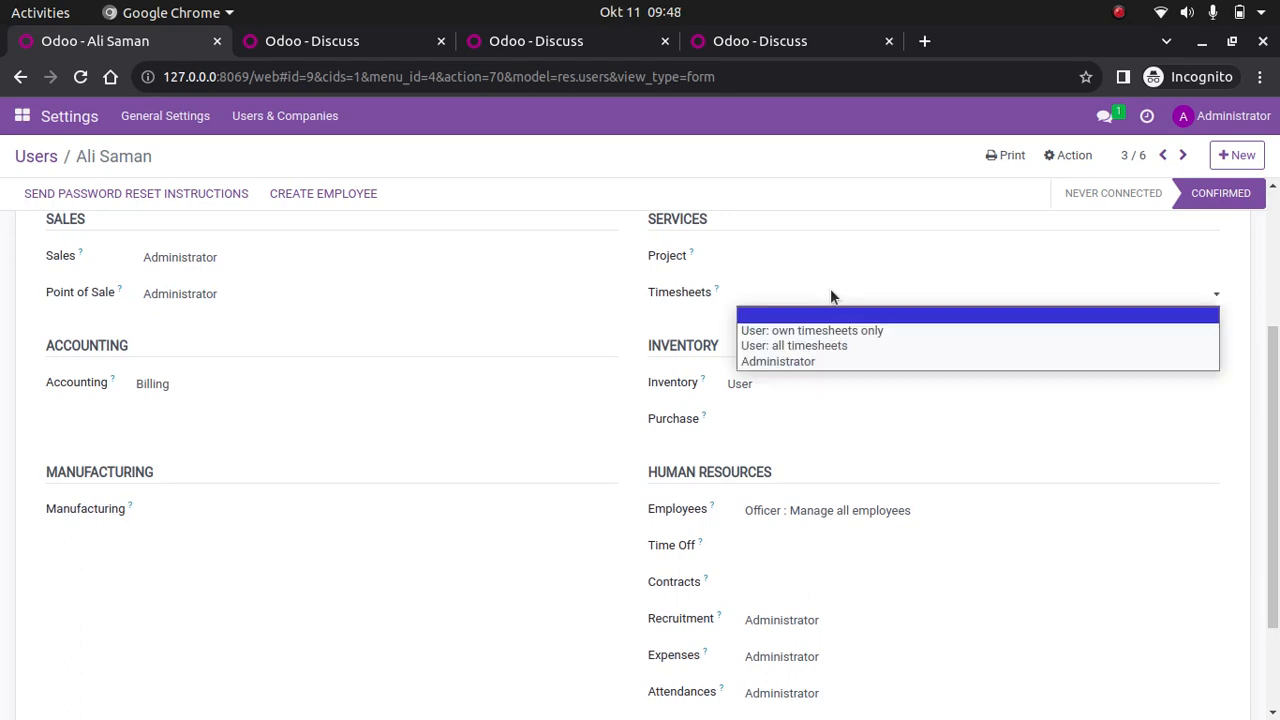
left_click(794, 331)
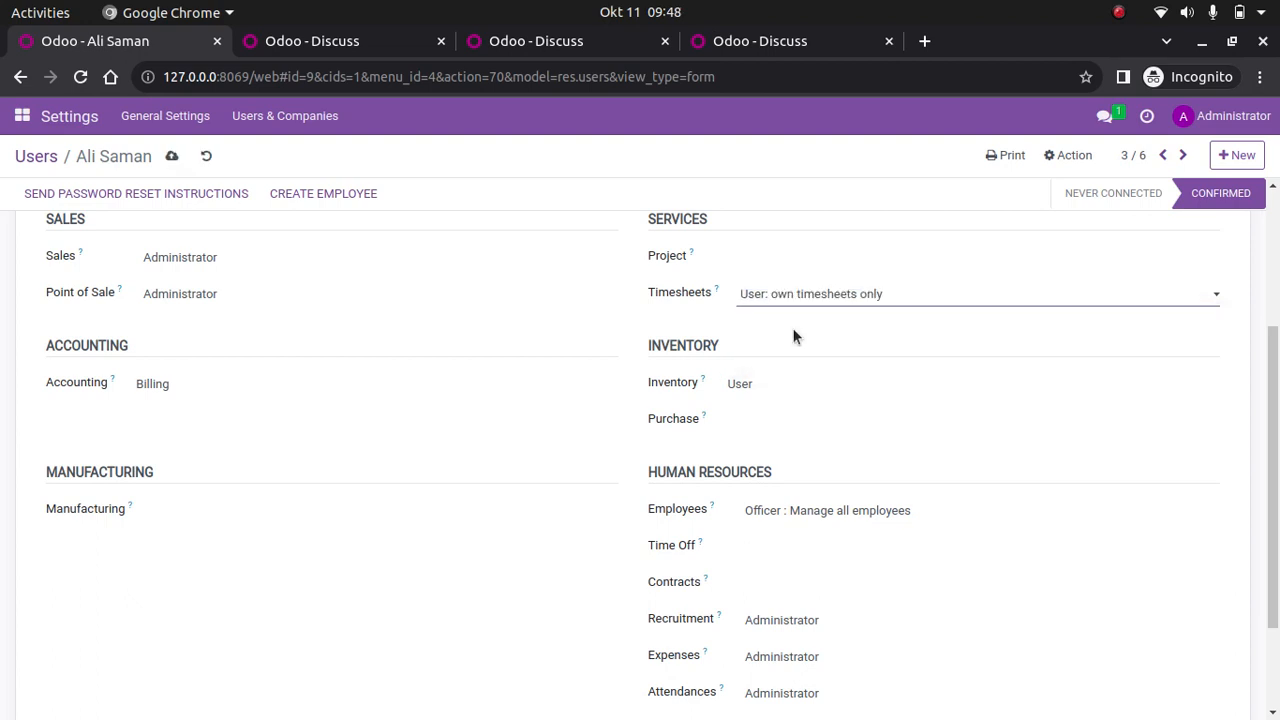
Set this user's Employees access right to "User : Only kiosk mode" and leave Time Off and Contracts blank.
left_click(807, 512)
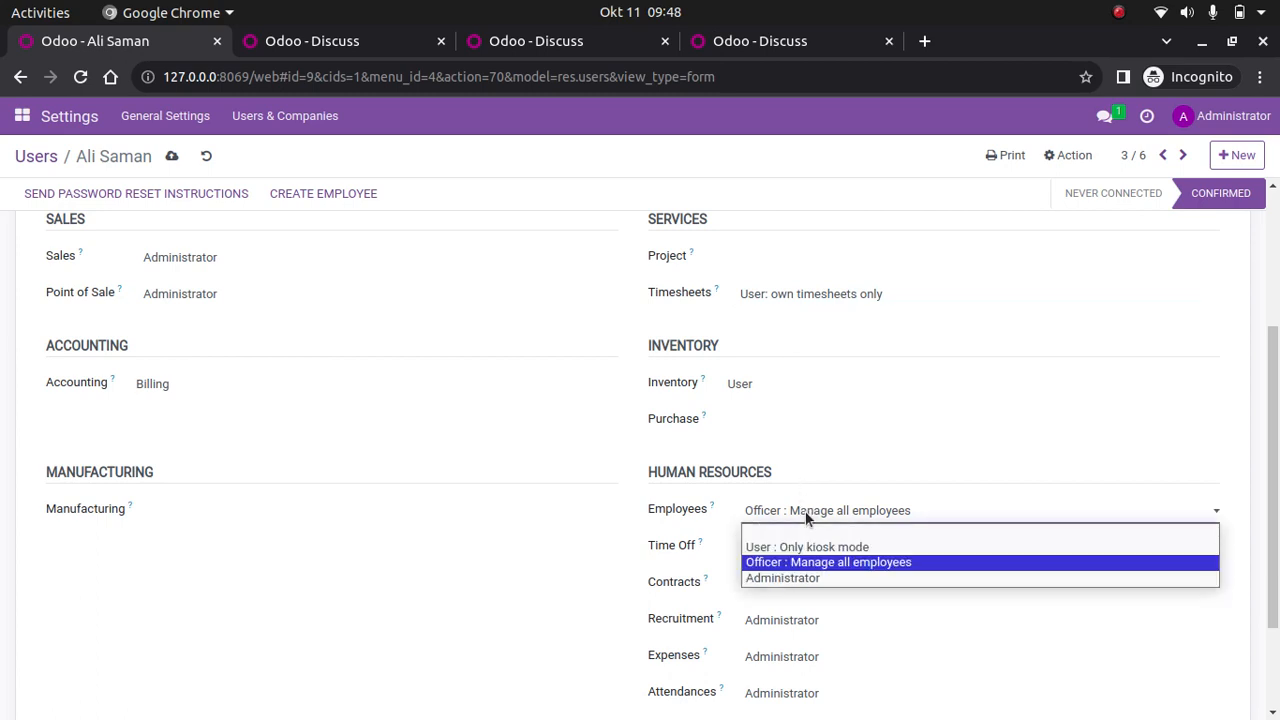
left_click(800, 548)
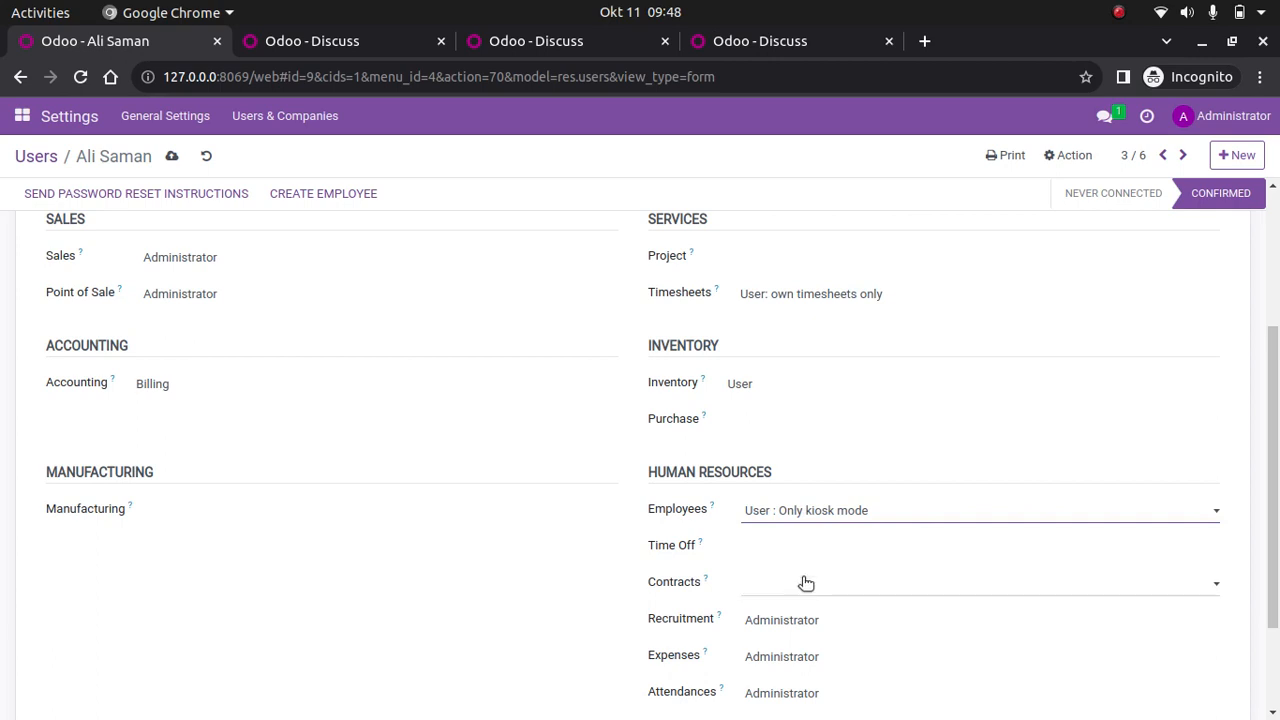
left_click(803, 585)
left_click(802, 585)
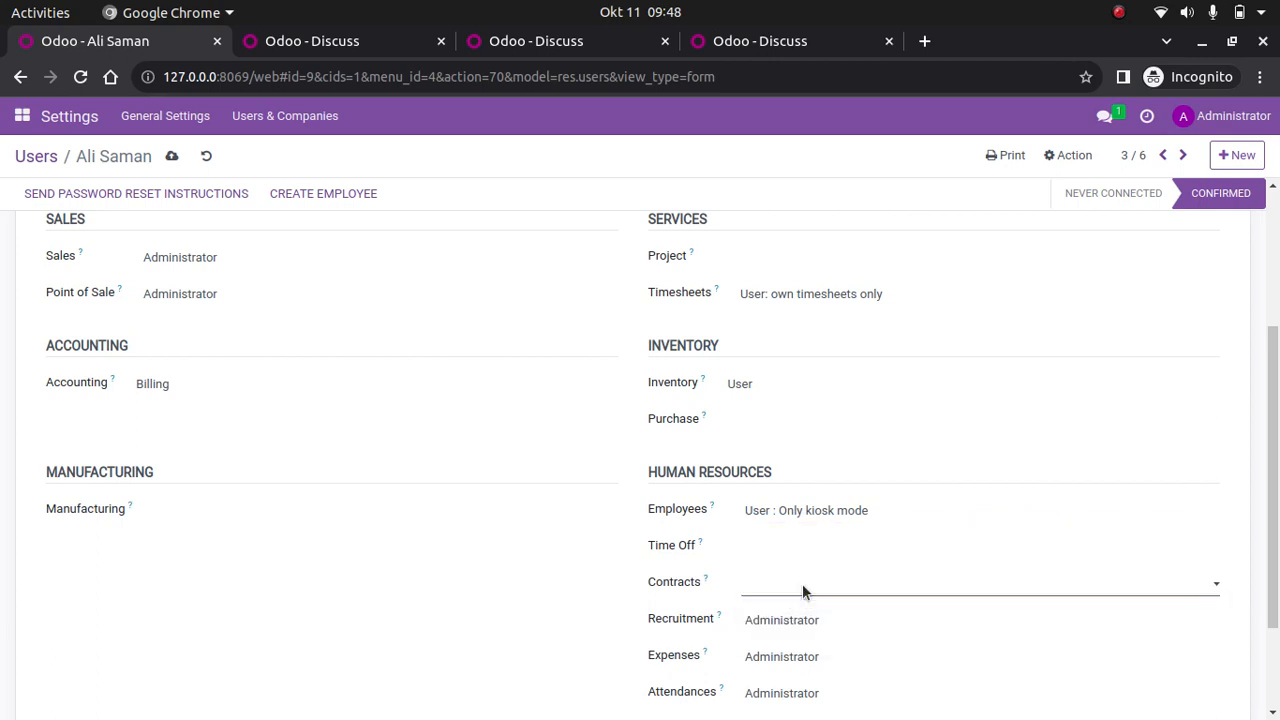
left_click(842, 550)
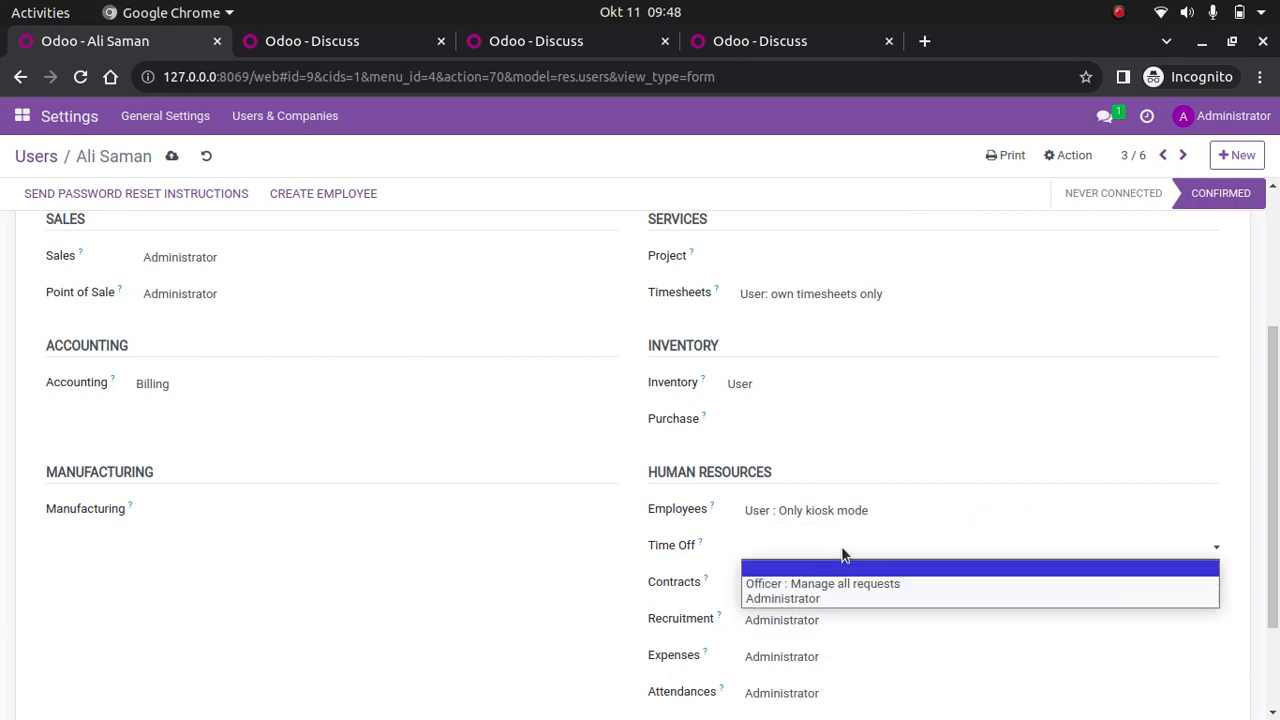
left_click(841, 548)
Clear the Recruitment and Expenses access rights of the third user under Human Resources.
left_click(796, 618)
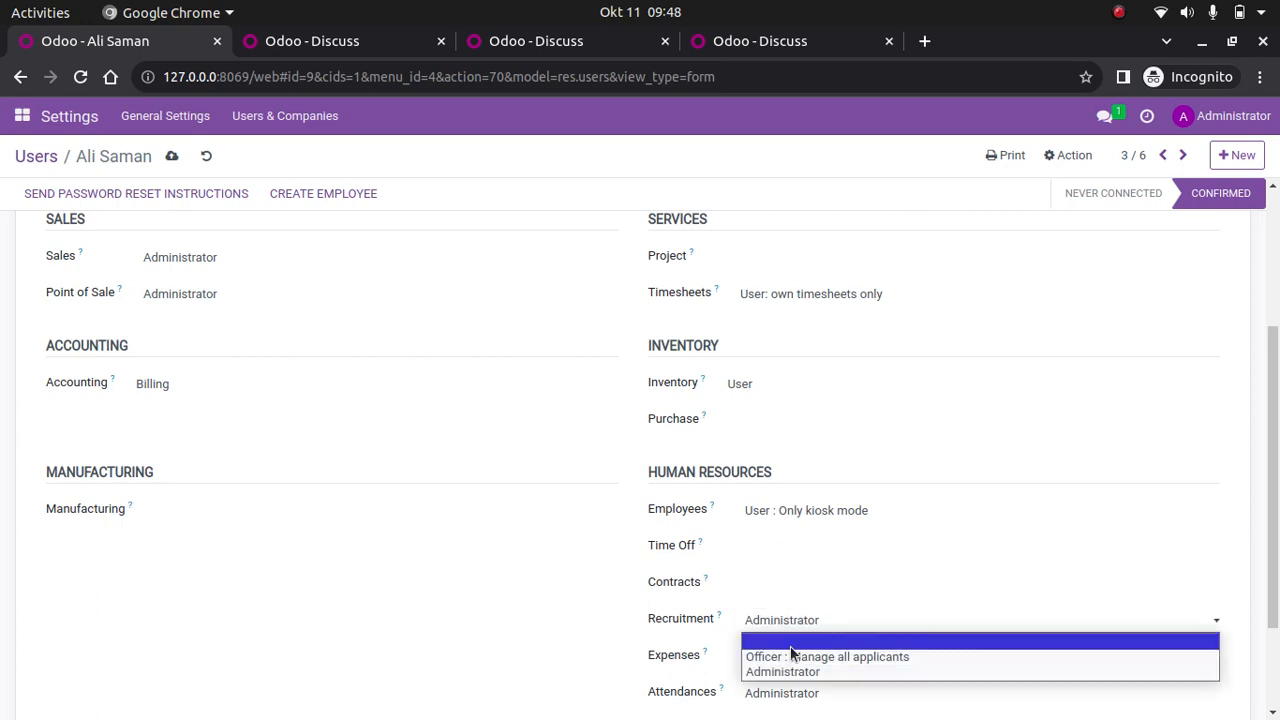
left_click(800, 642)
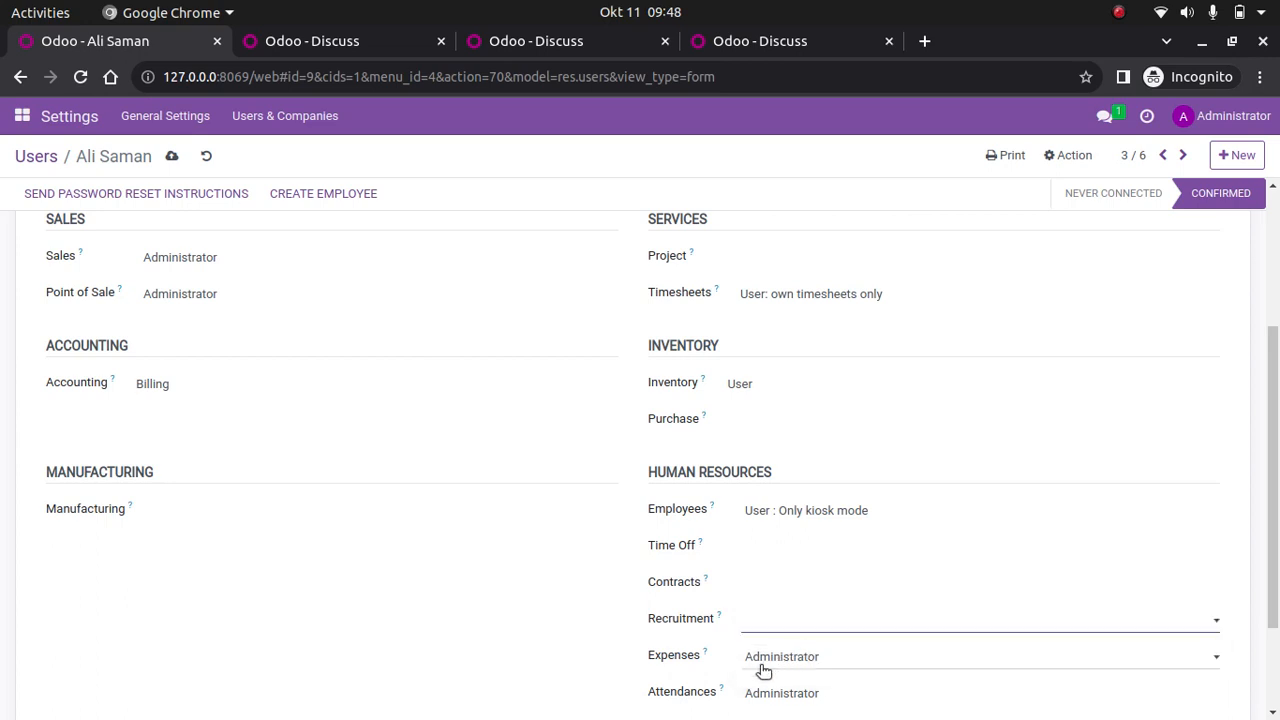
left_click(763, 668)
left_click(833, 592)
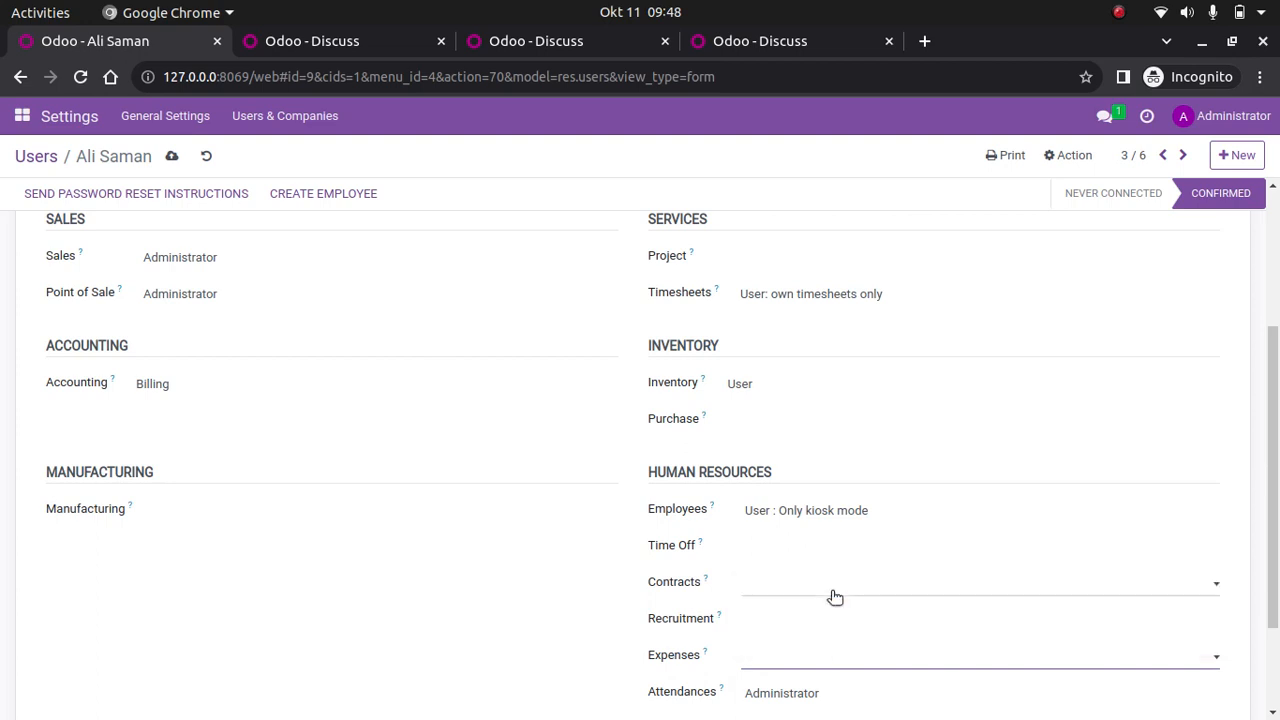
Set the third user's Attendances access right to User and leave the Payroll access right blank.
scroll(835, 597, "down", 2)
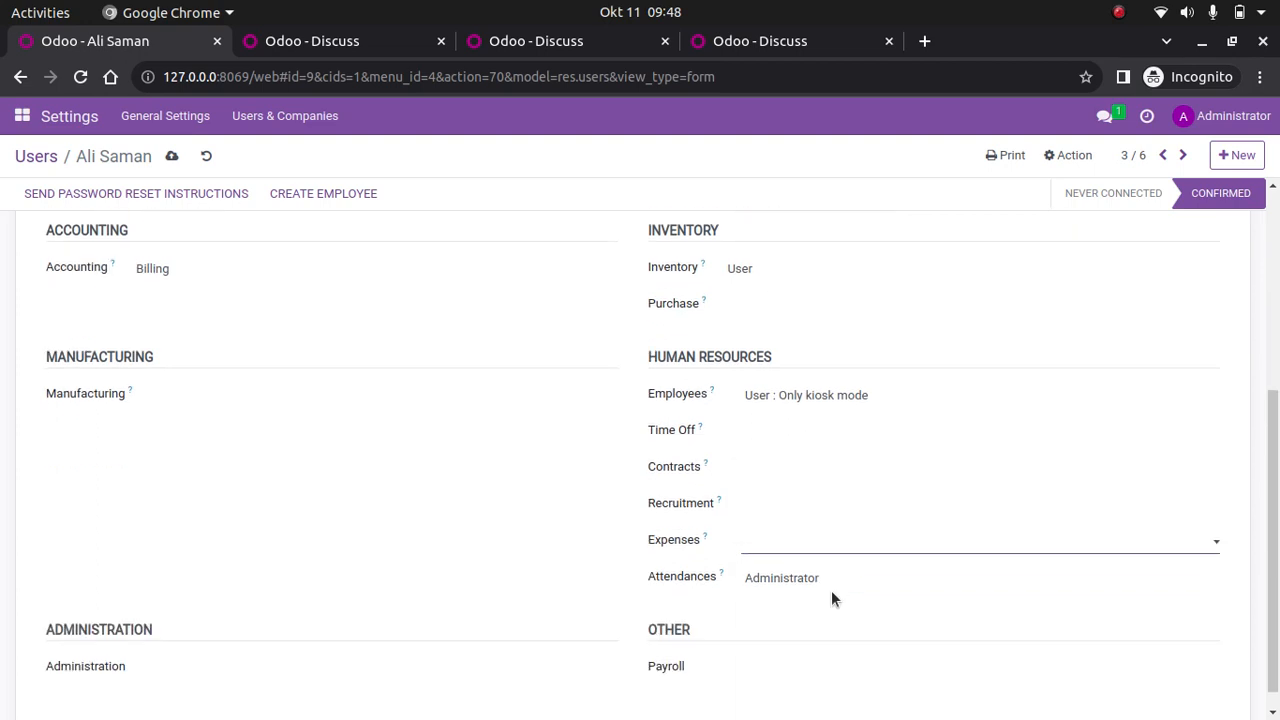
left_click(818, 583)
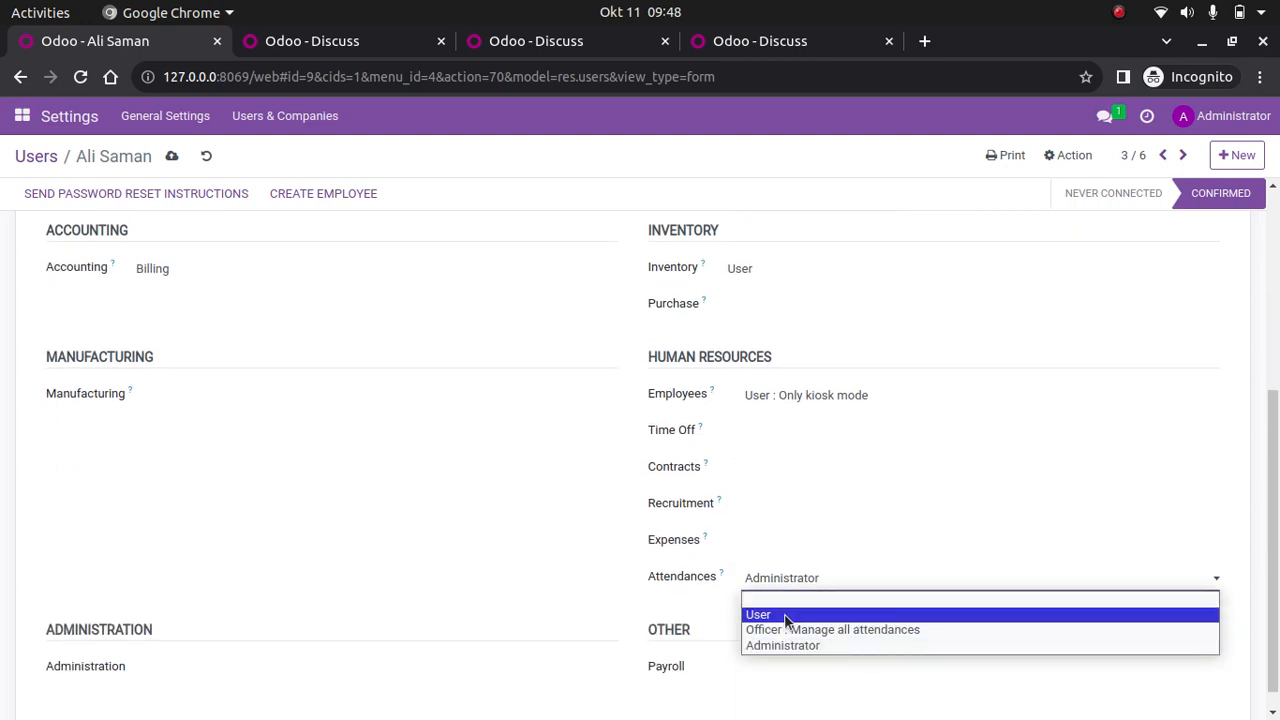
left_click(786, 615)
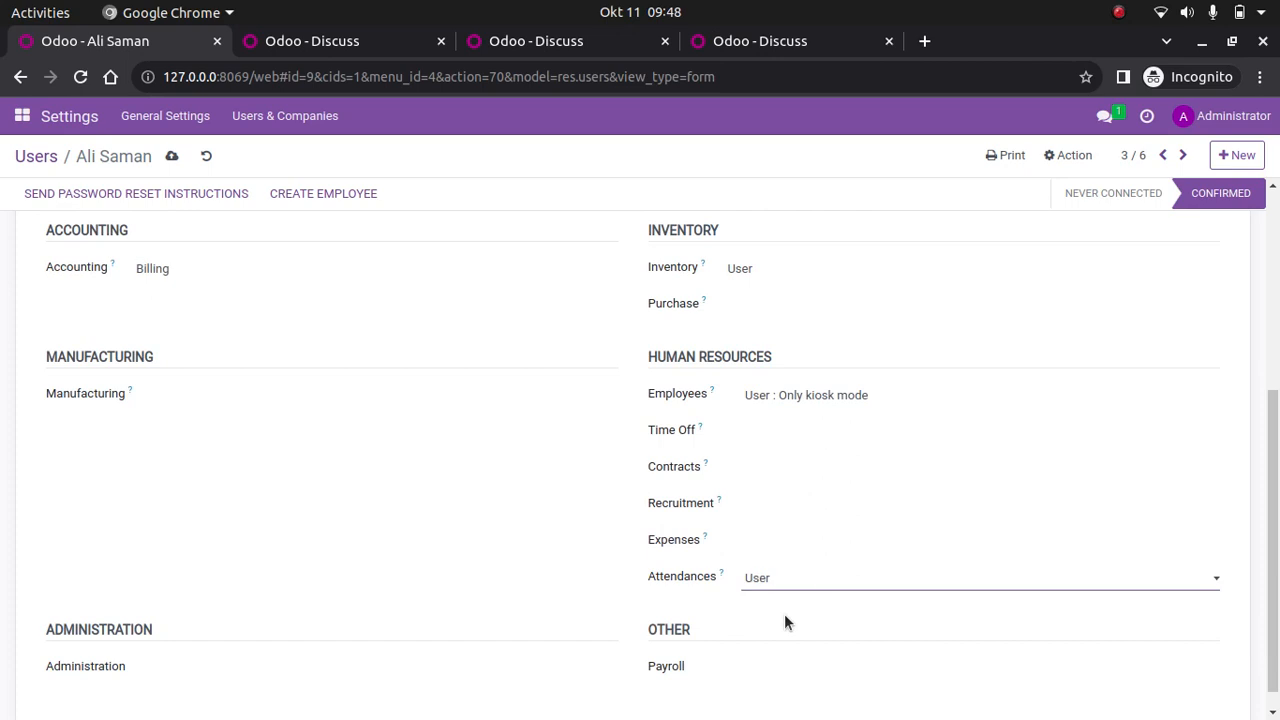
left_click(779, 673)
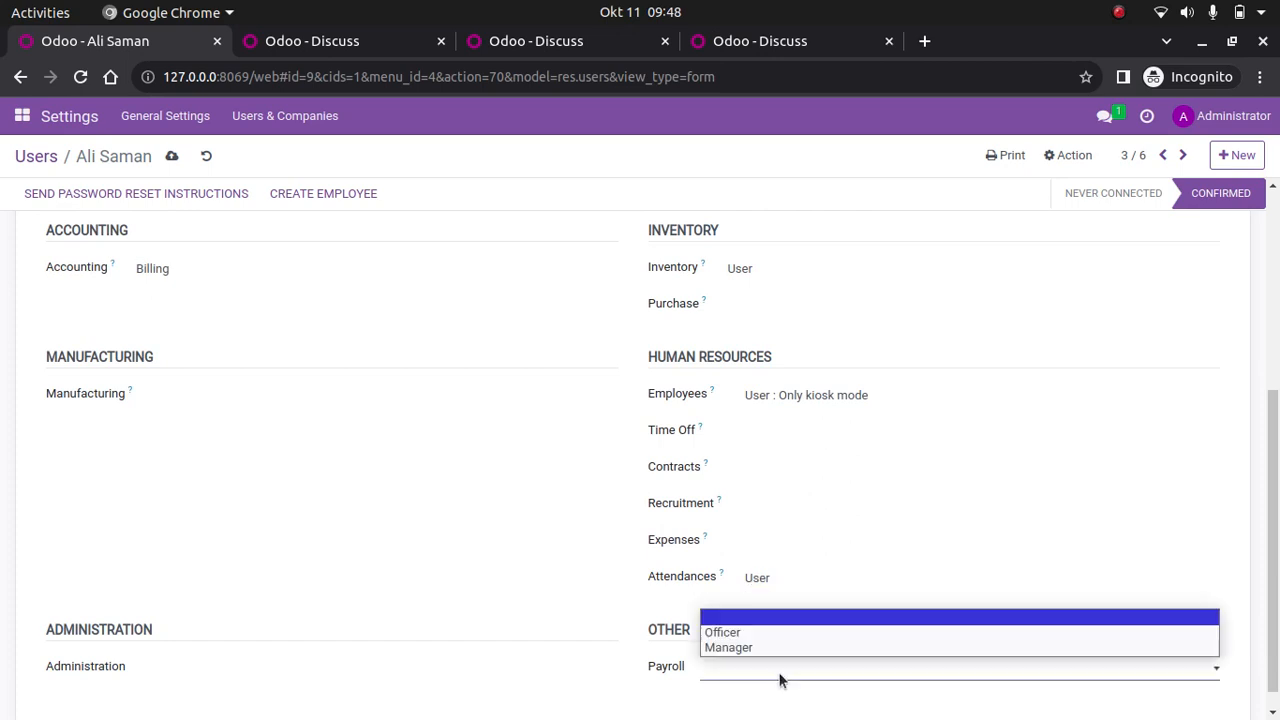
left_click(626, 641)
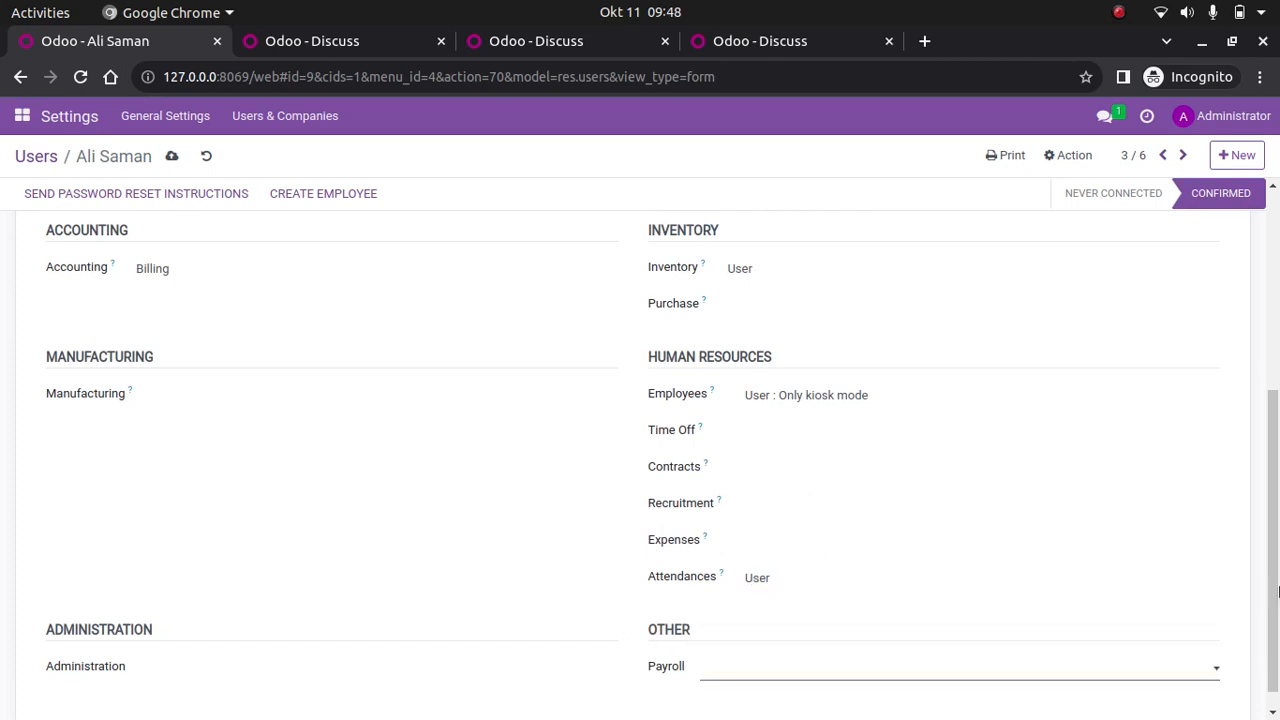
Save the third user's access rights and return to the Users list.
left_click_drag(1278, 592, 1278, 389)
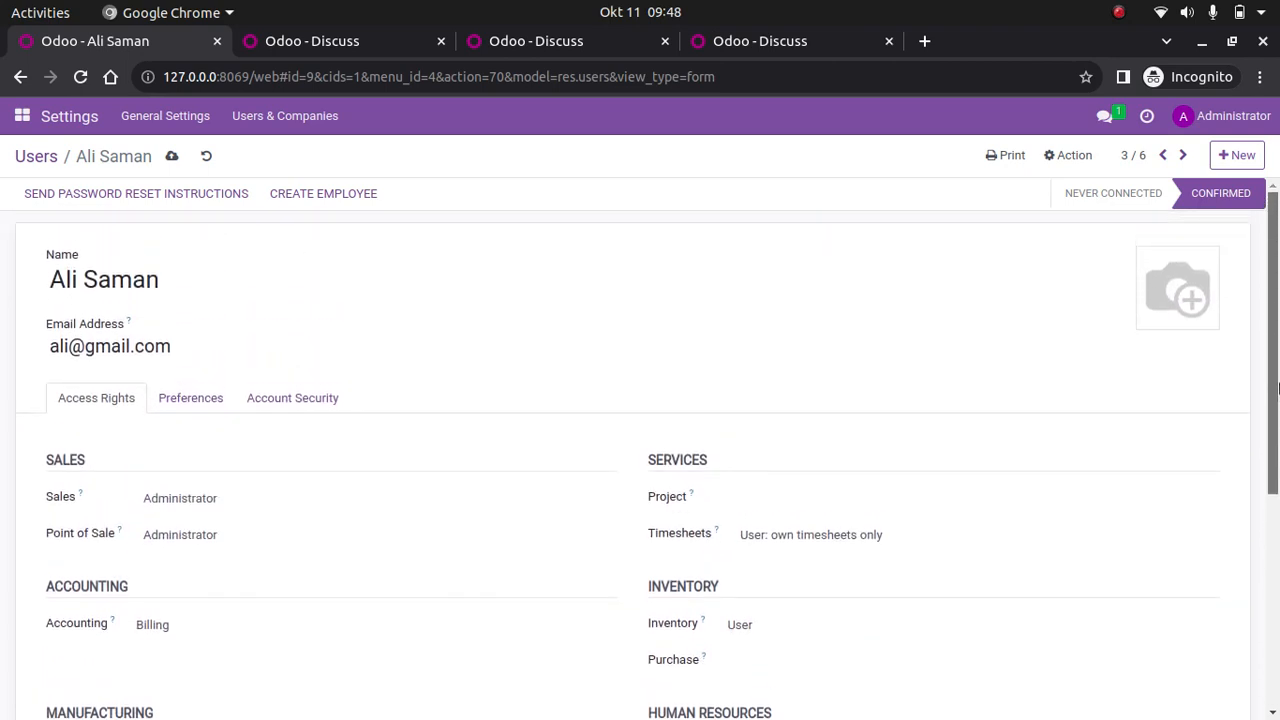
left_click(182, 161)
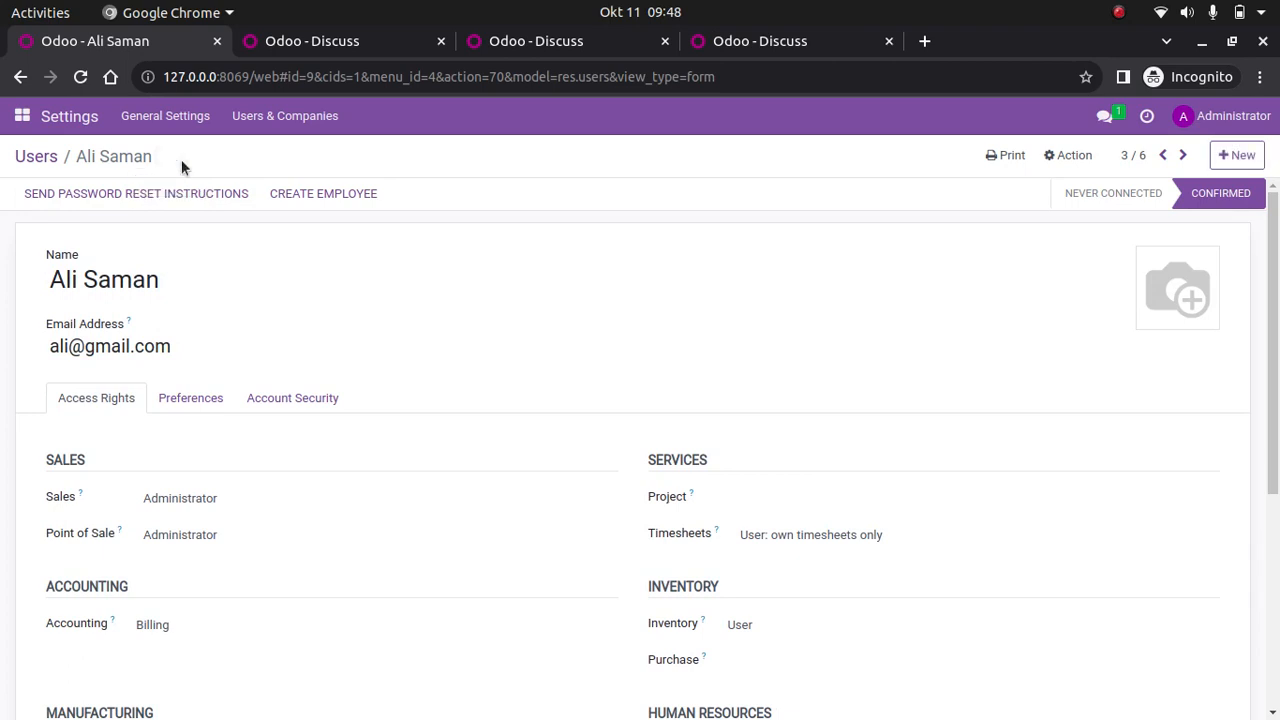
left_click(45, 160)
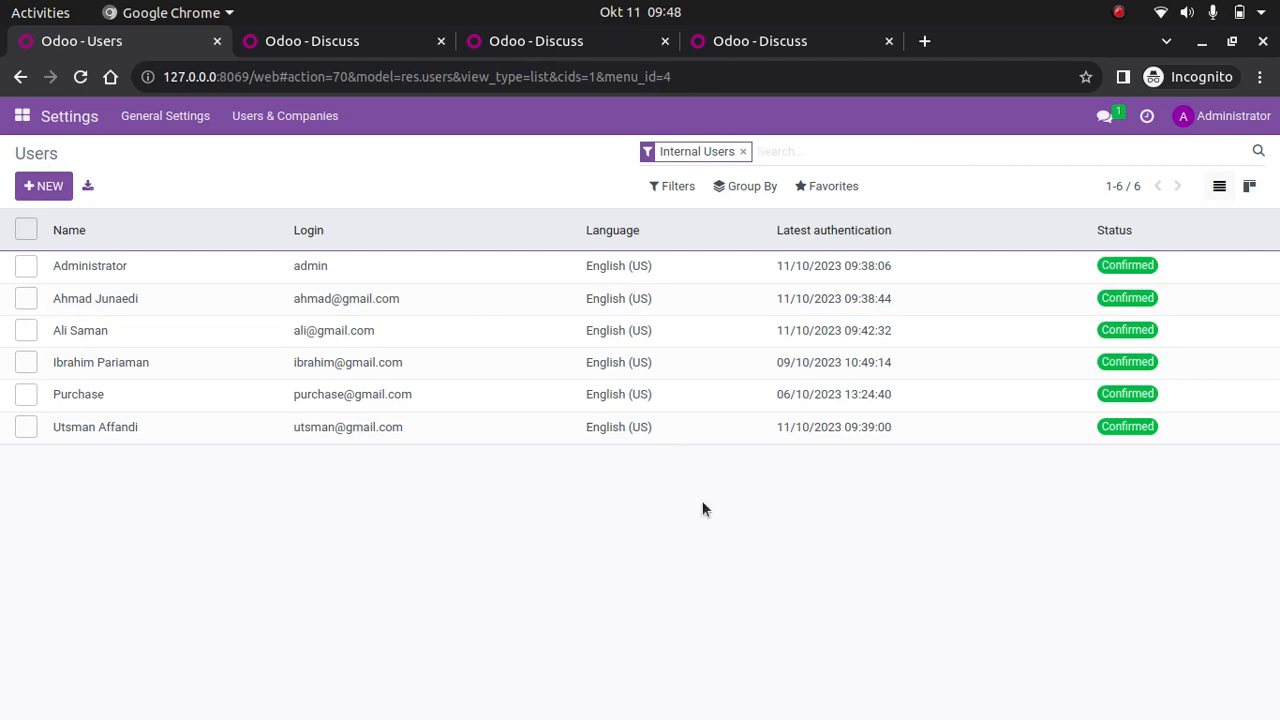